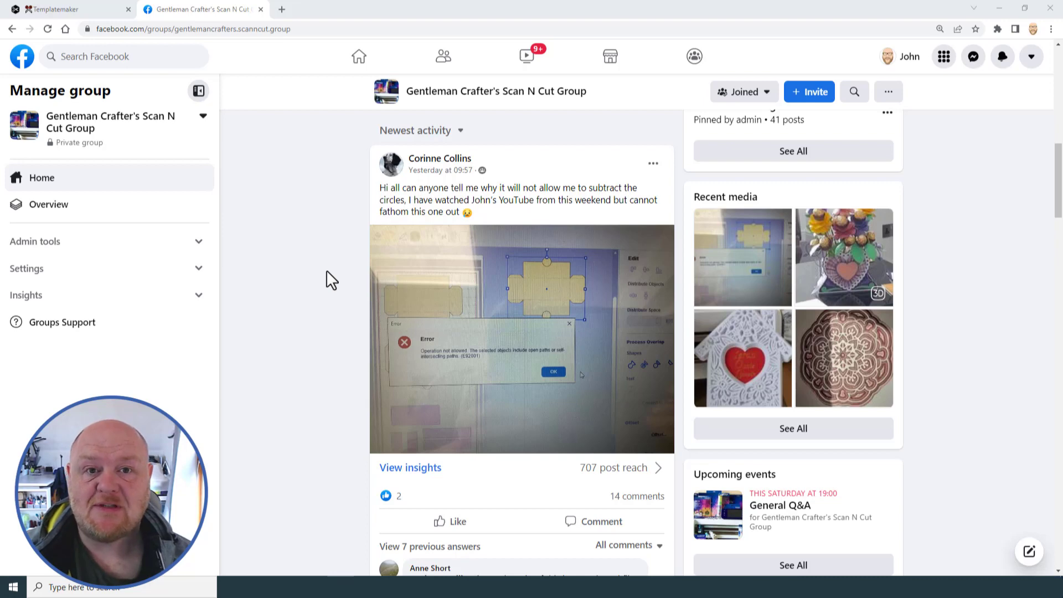
# Step: Switch to the Templatemaker site and open the full settings for the Box with lid template
pyautogui.click(85, 13)
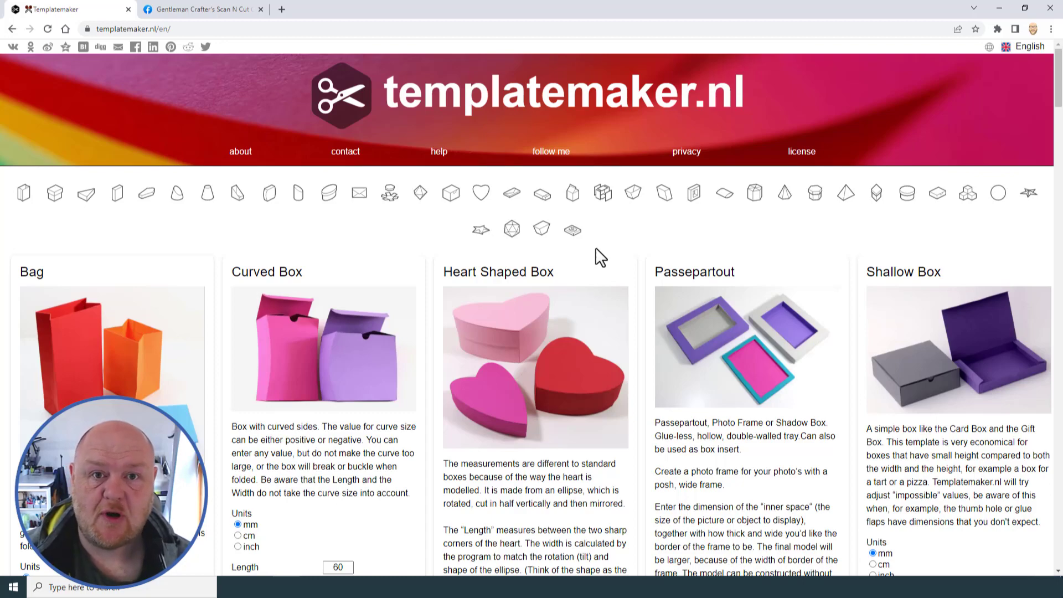
pyautogui.scroll(-8, 596, 247)
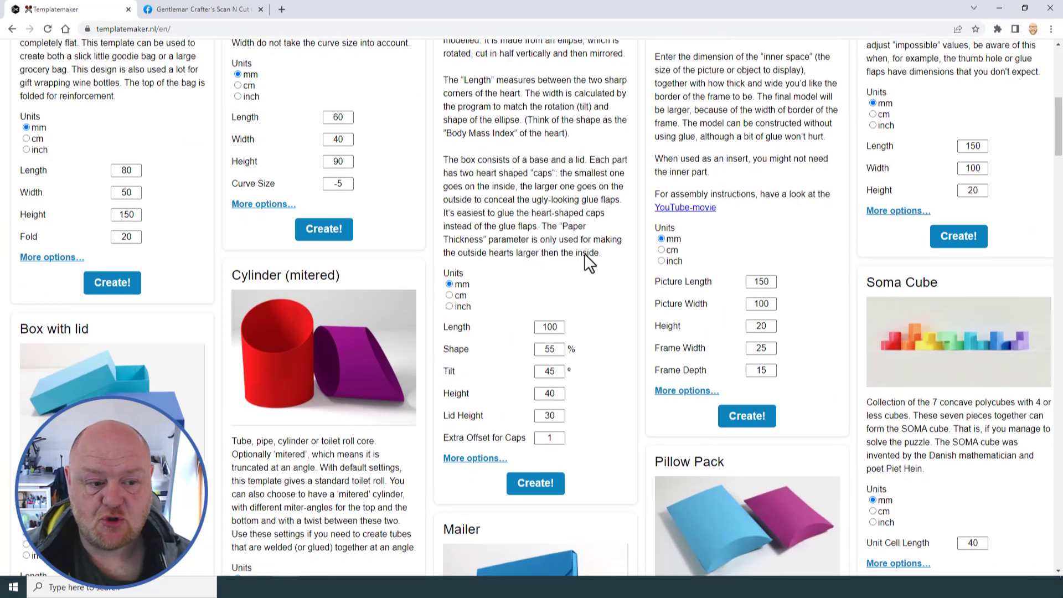
pyautogui.scroll(-5, 586, 258)
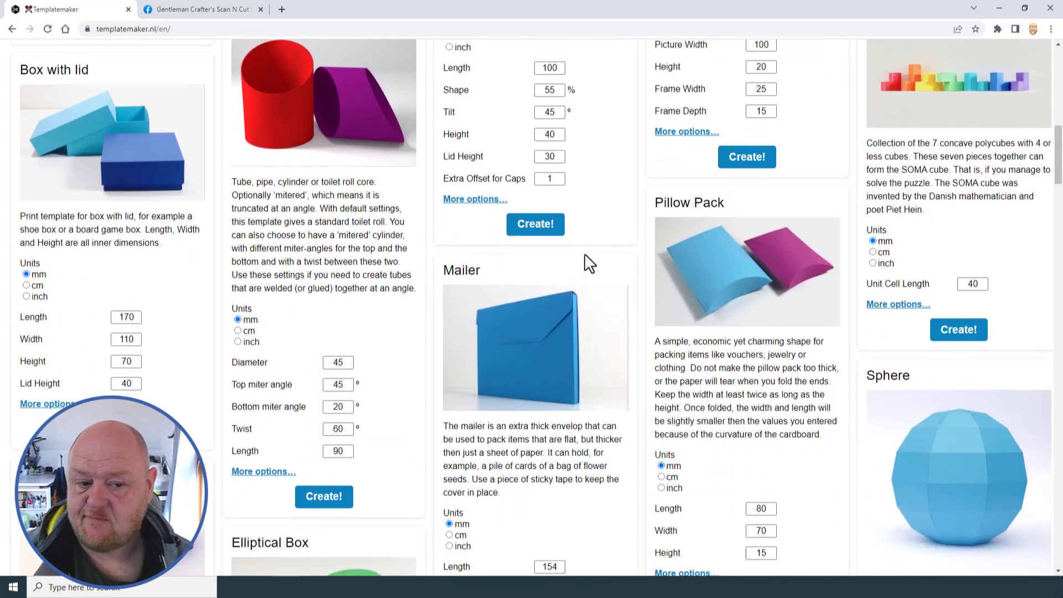
pyautogui.click(52, 395)
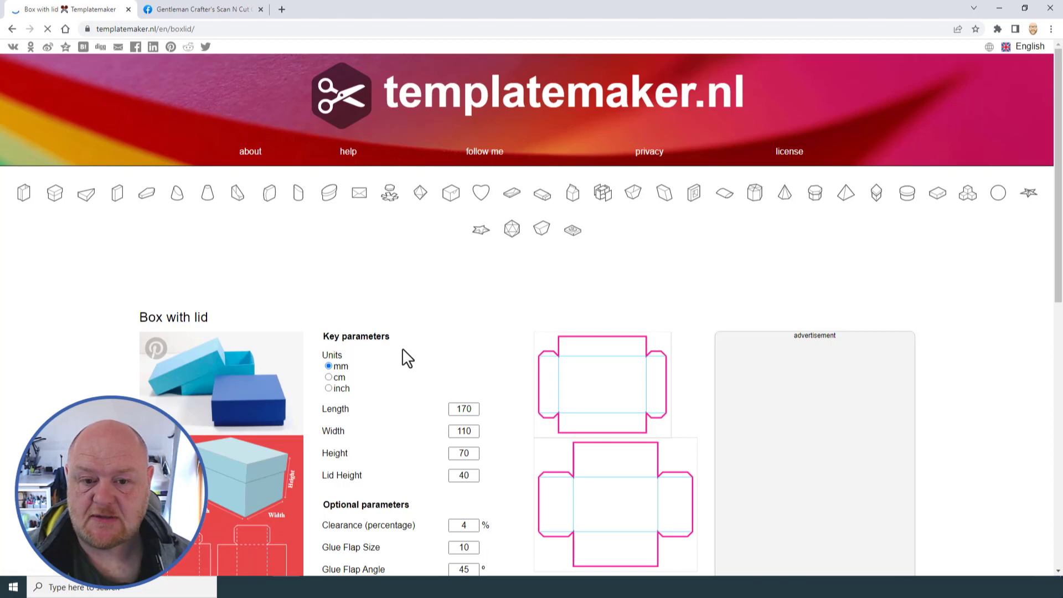
# Step: Set the template's page size to 12 x 12 inch for desktop cutting plotters
pyautogui.scroll(-4, 402, 350)
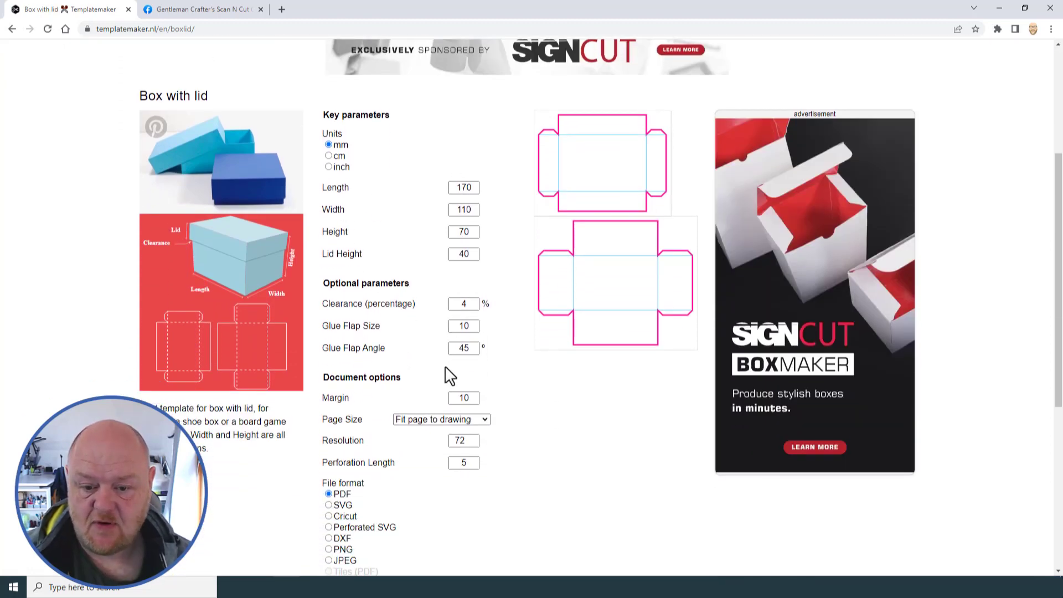
pyautogui.scroll(-3, 448, 367)
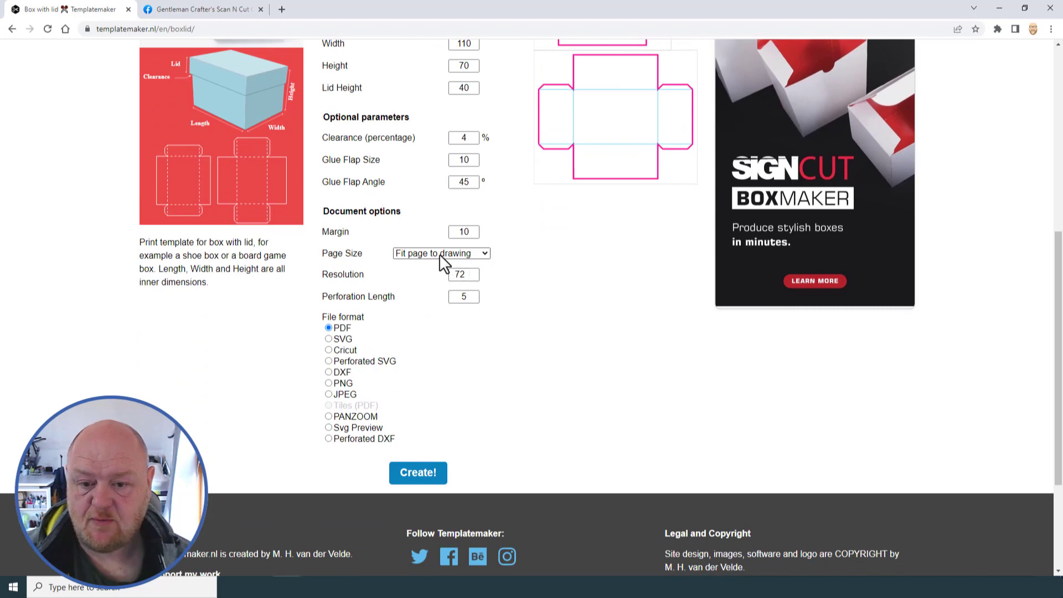
pyautogui.click(444, 256)
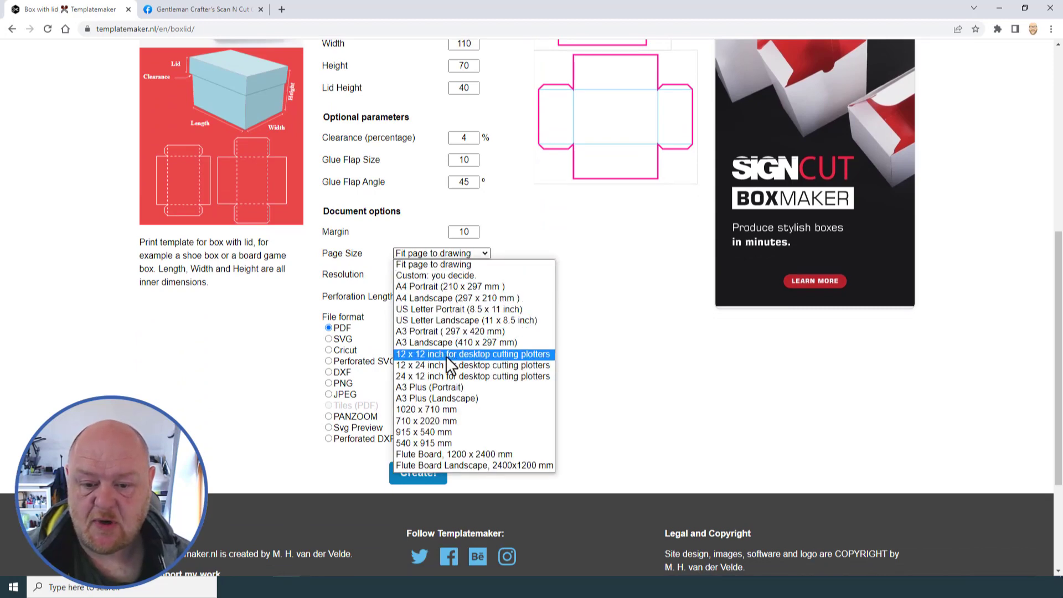
pyautogui.click(520, 355)
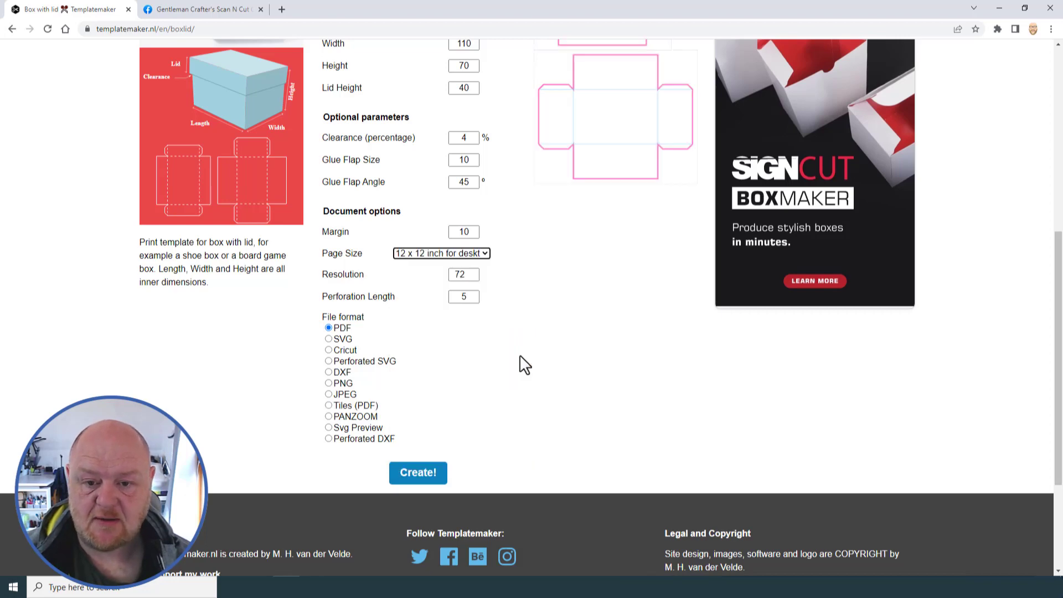
# Step: Set the box's width to 90 mm and its length to 100 mm
pyautogui.scroll(3, 530, 360)
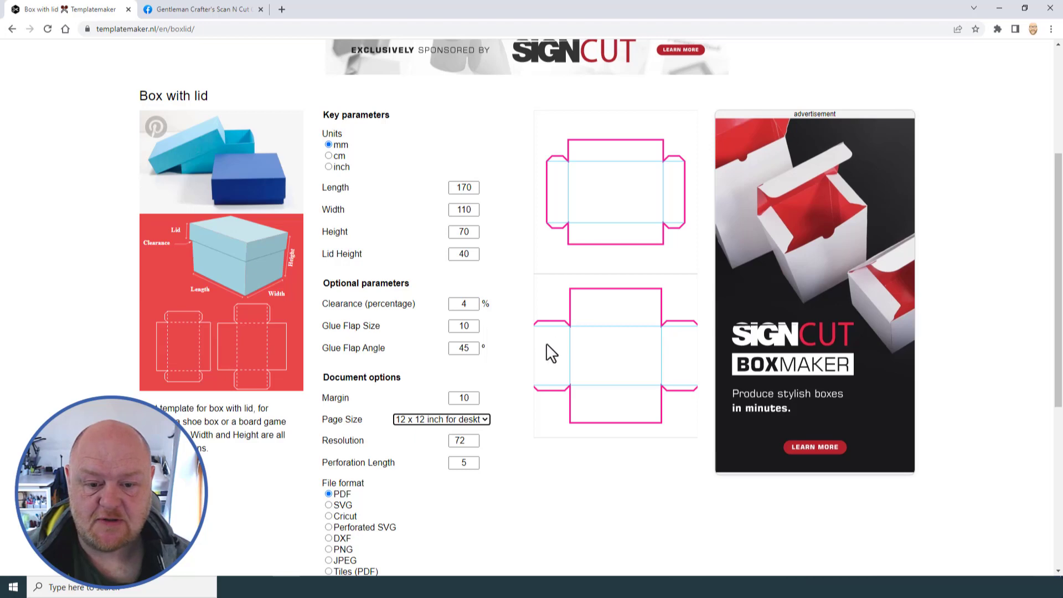
pyautogui.doubleClick(472, 209)
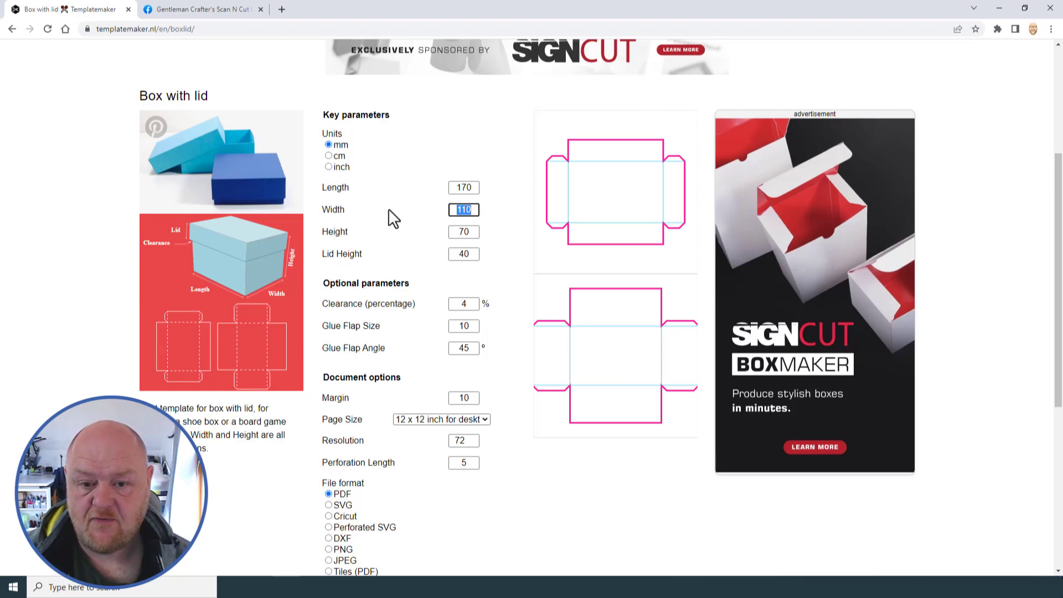
pyautogui.write('90')
pyautogui.press('Tab')
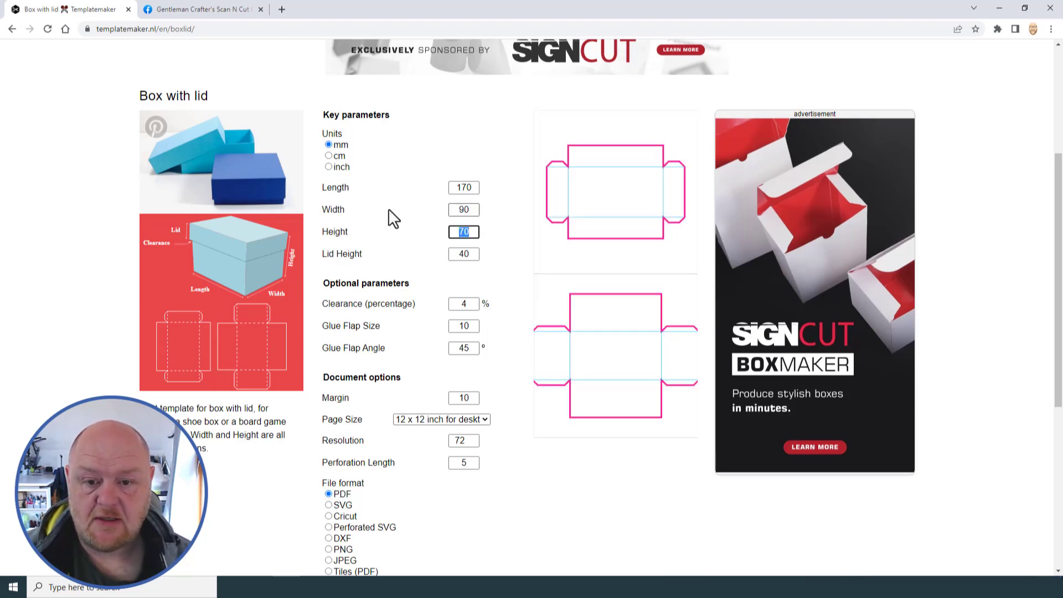
pyautogui.doubleClick(476, 187)
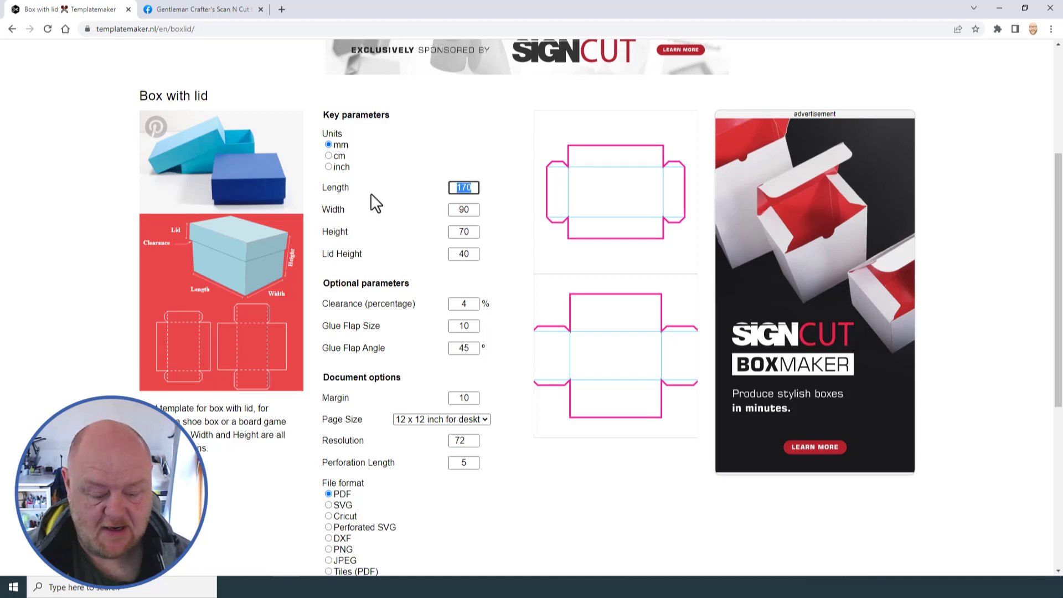
pyautogui.write('100')
pyautogui.press('Tab')
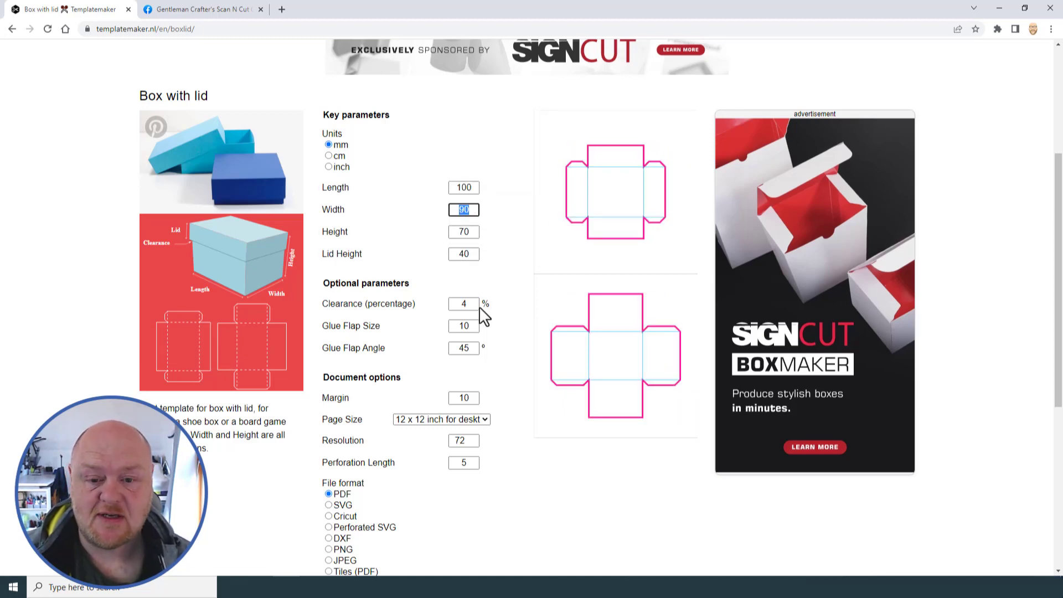
# Step: Choose SVG as the file format and create the box template
pyautogui.scroll(-3, 508, 326)
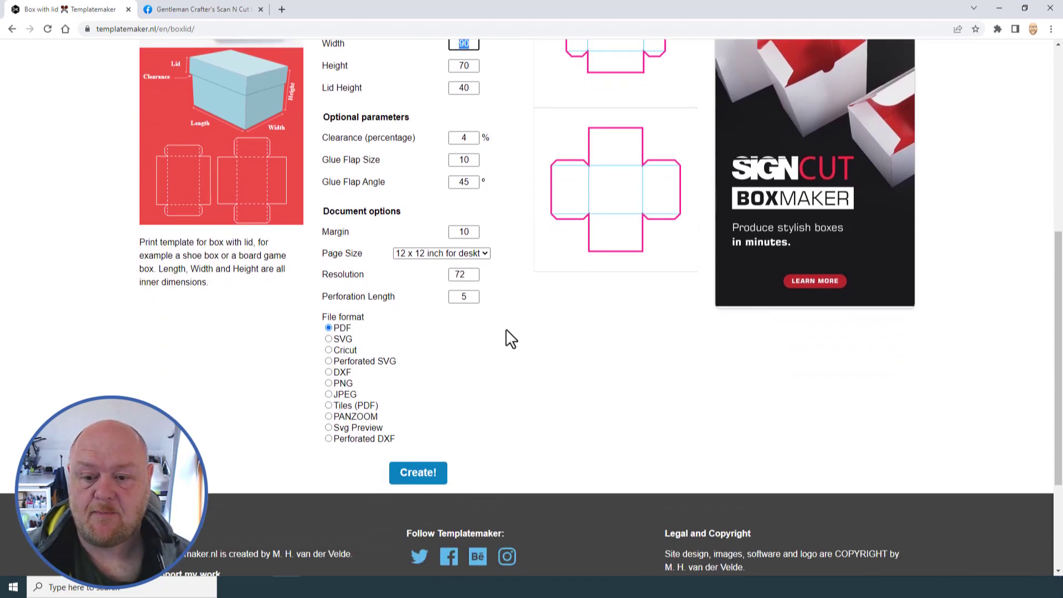
pyautogui.scroll(-2, 503, 328)
pyautogui.scroll(2, 501, 328)
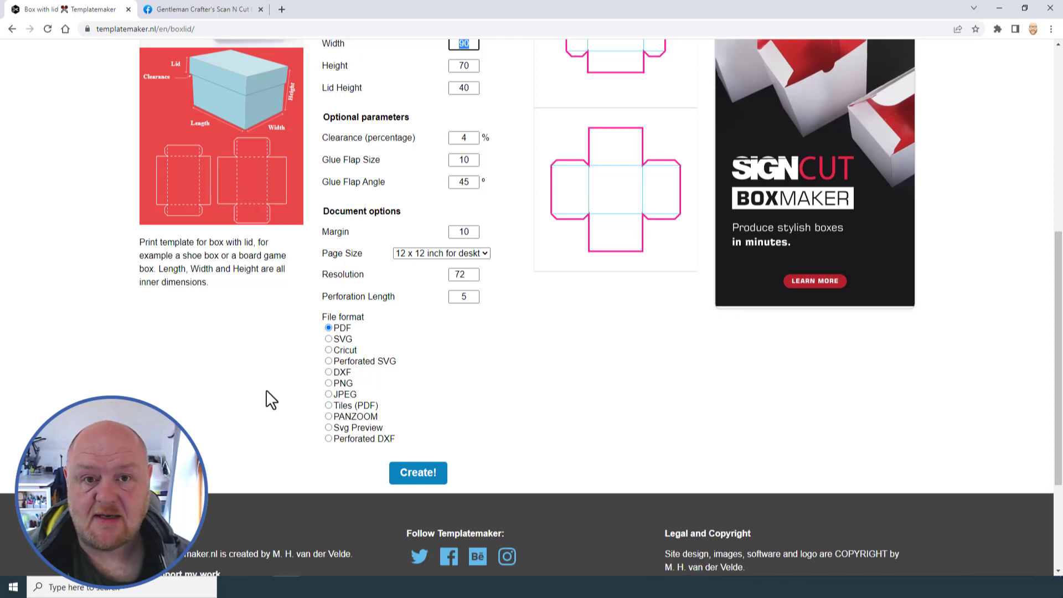
pyautogui.click(329, 339)
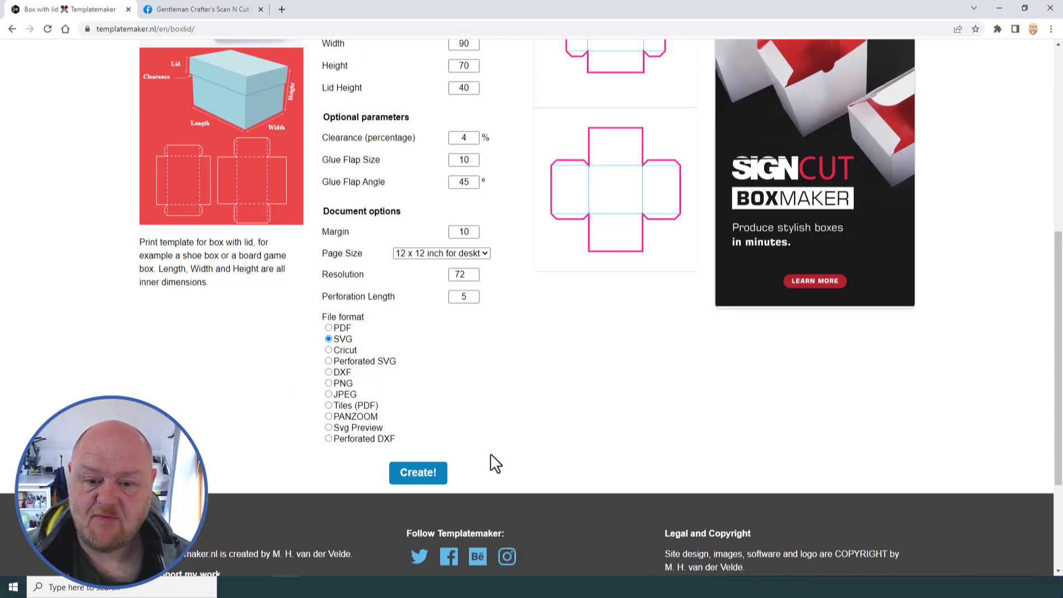
pyautogui.click(428, 475)
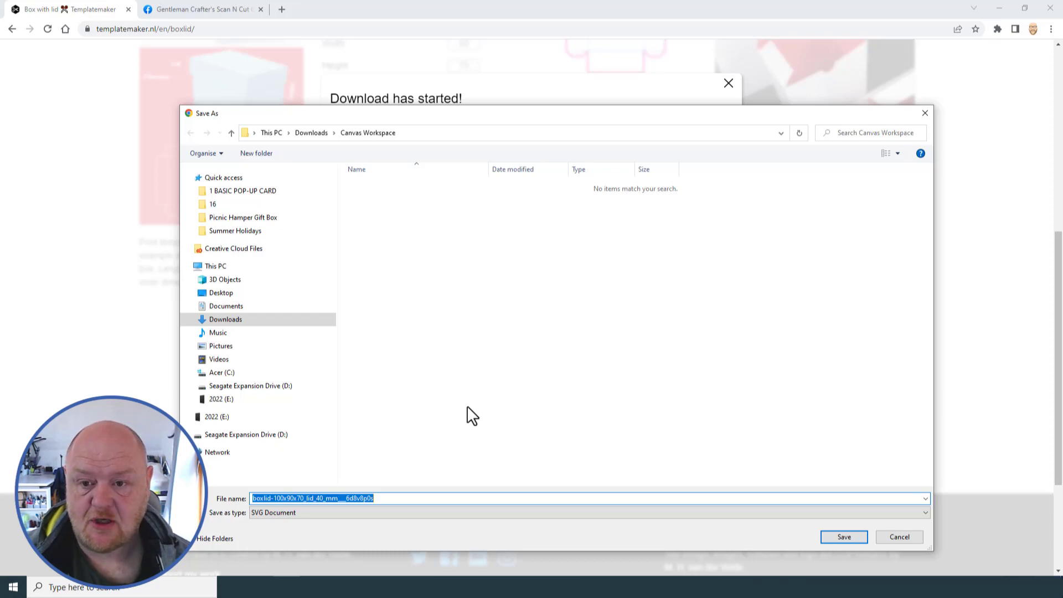
# Step: Save the SVG in the Canvas Workspace folder within Downloads and dismiss the donation pop-up
pyautogui.click(442, 135)
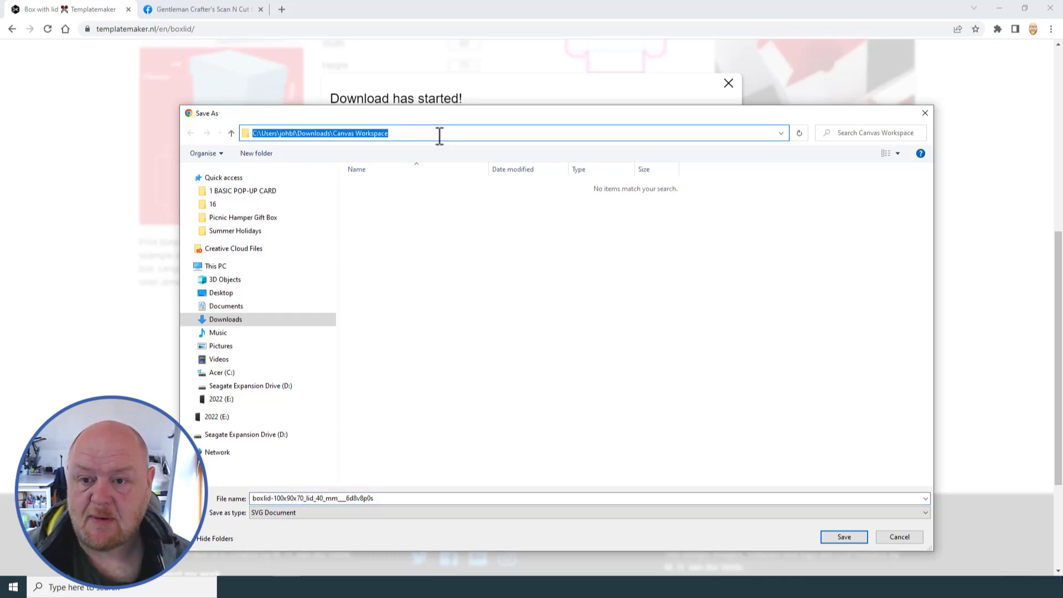
pyautogui.click(834, 537)
pyautogui.click(833, 537)
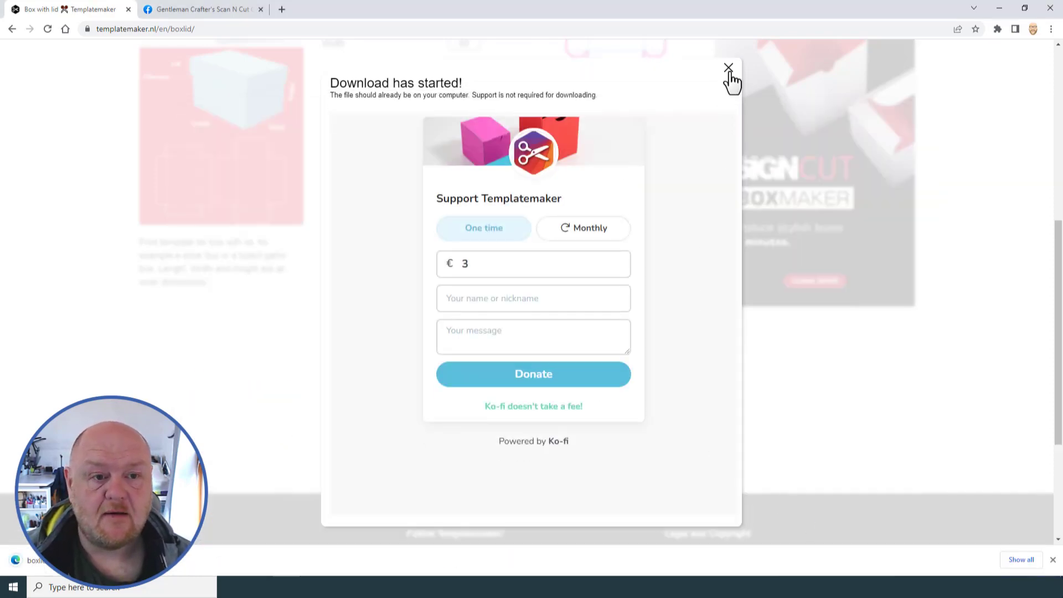
pyautogui.click(729, 69)
# Step: Launch Brother CanvasWorkspace, dismissing its start-up windows, and maximize the blank project
pyautogui.click(166, 588)
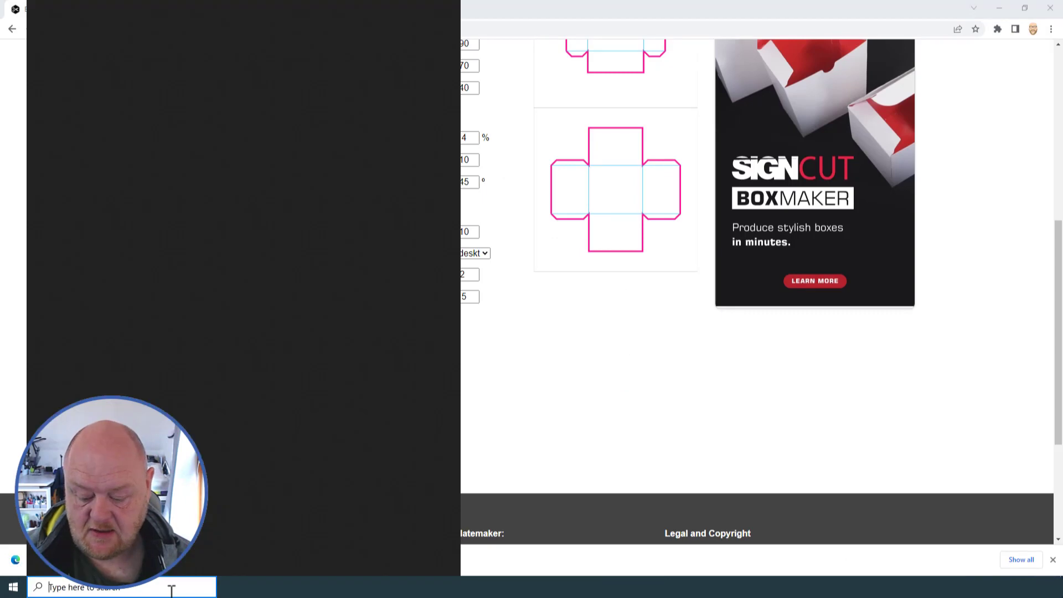
pyautogui.write('canvas')
pyautogui.press('Return')
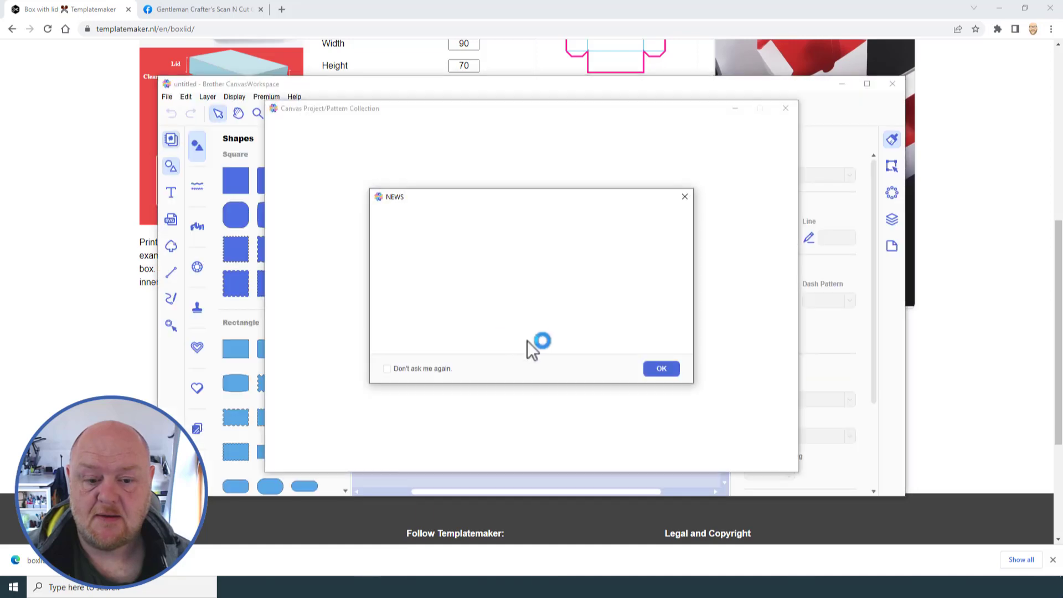
pyautogui.click(661, 368)
pyautogui.click(785, 108)
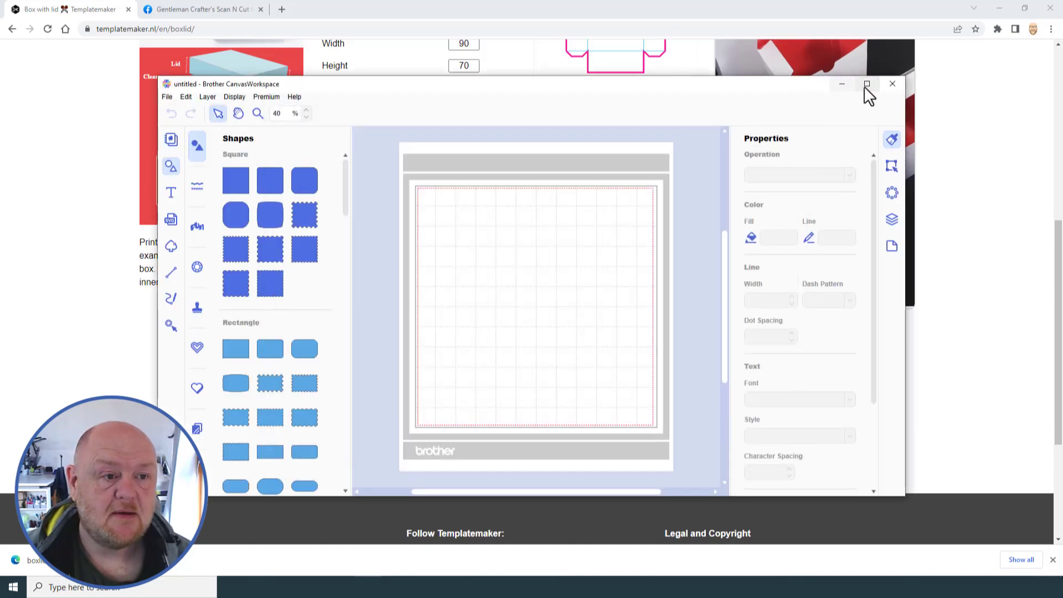
pyautogui.click(867, 84)
# Step: Import the downloaded box-with-lid SVG from the Canvas Workspace folder within Downloads onto the mat
pyautogui.click(13, 16)
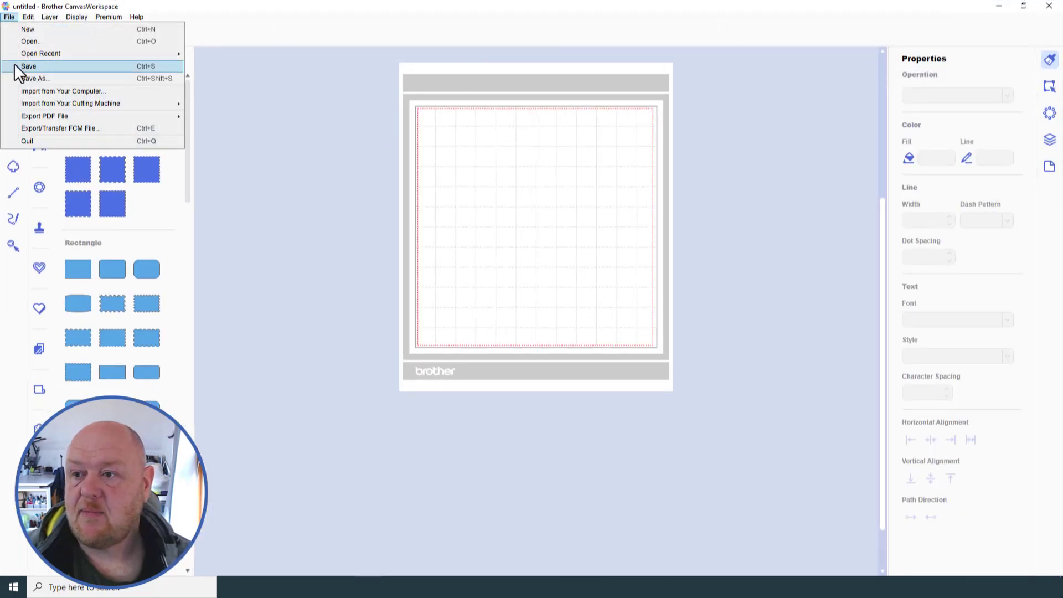
pyautogui.click(15, 86)
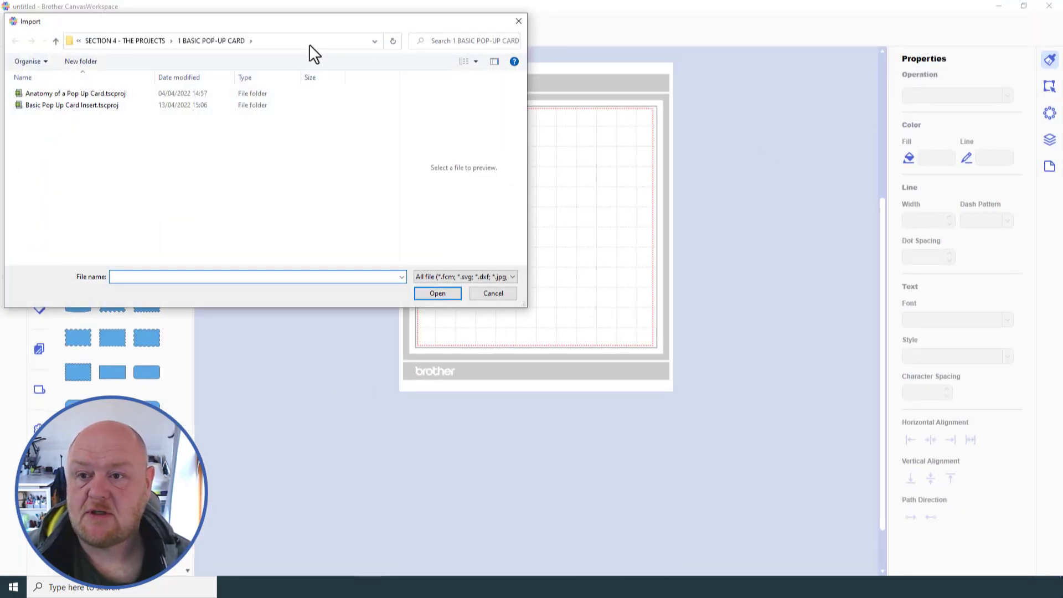
pyautogui.click(309, 44)
pyautogui.write('C:\\Users\\John Bloodworth\\Downloads\\Canvas Workspace')
pyautogui.press('Return')
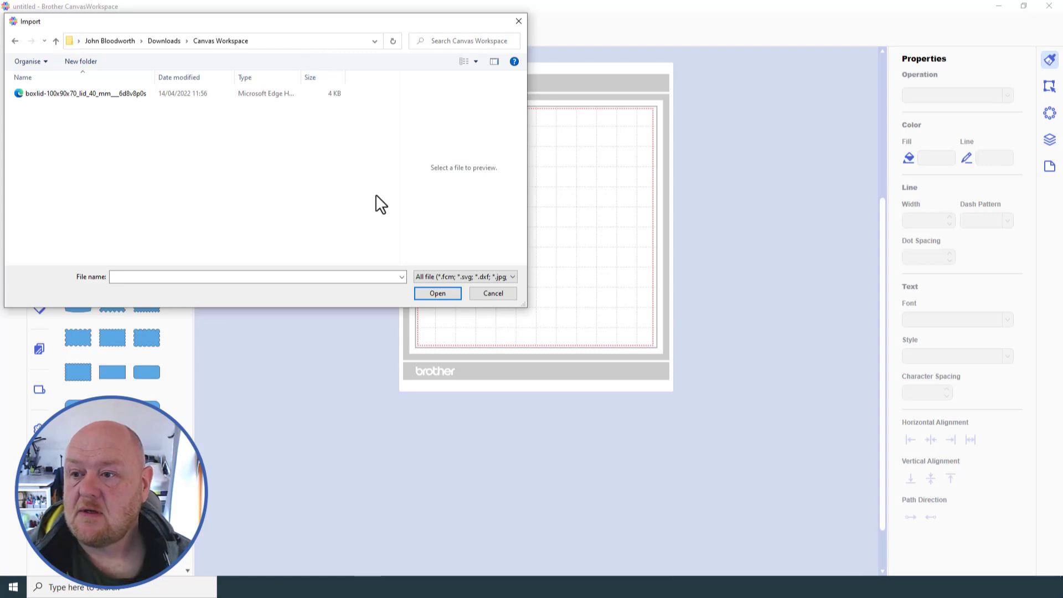
pyautogui.click(144, 98)
pyautogui.click(429, 291)
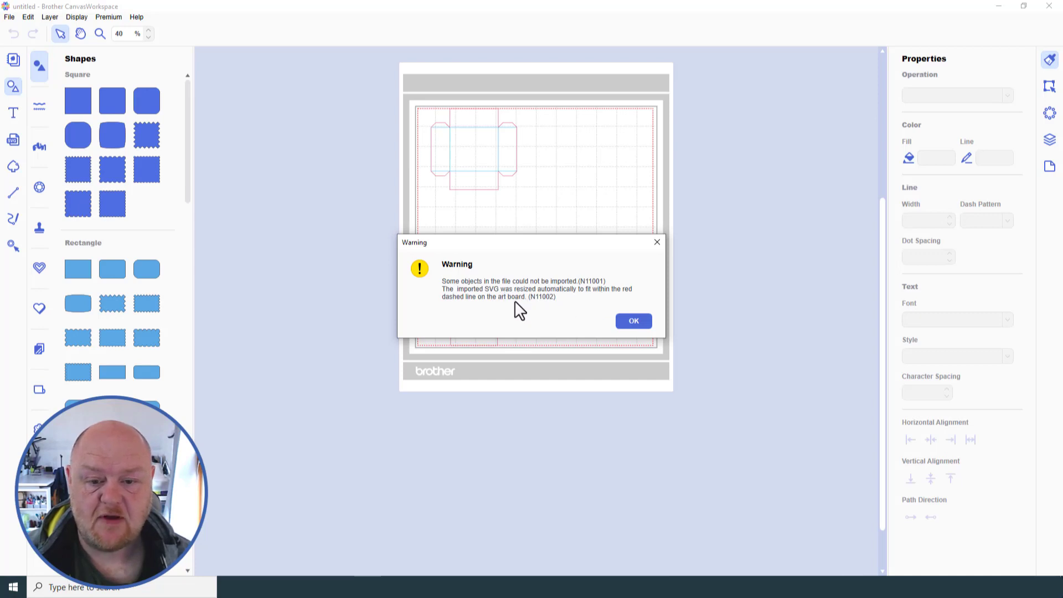
pyautogui.click(646, 321)
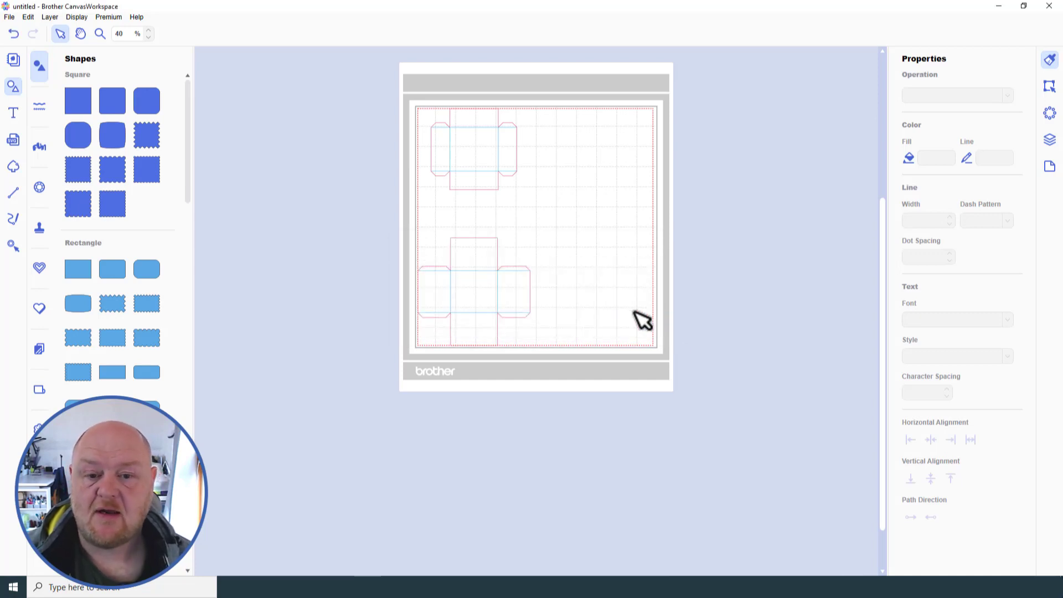
# Step: Examine the layers of the imported box and lid to identify which outline or fold line each one holds
pyautogui.click(84, 19)
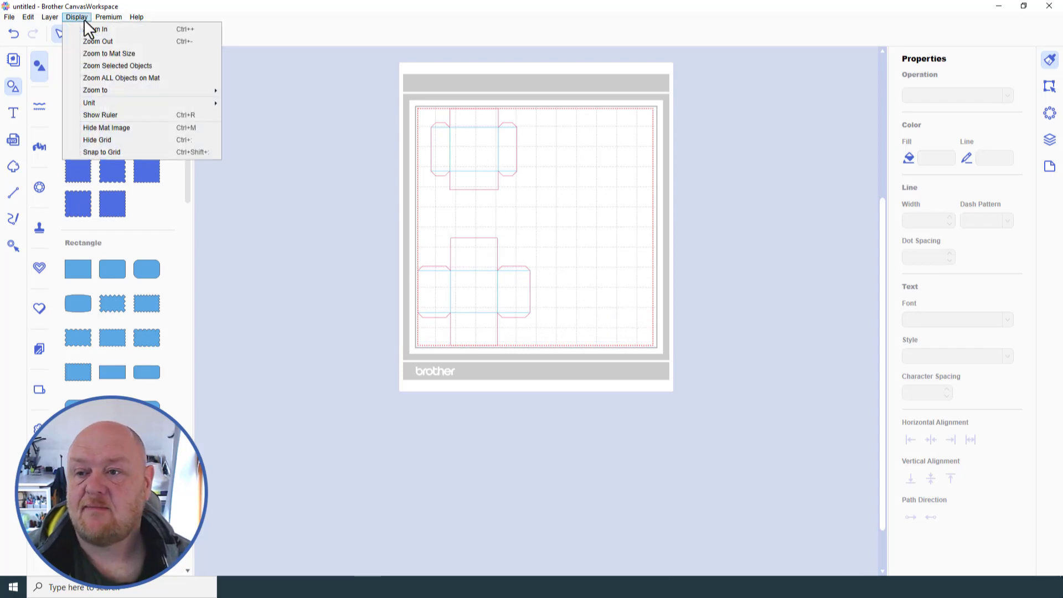
pyautogui.click(92, 49)
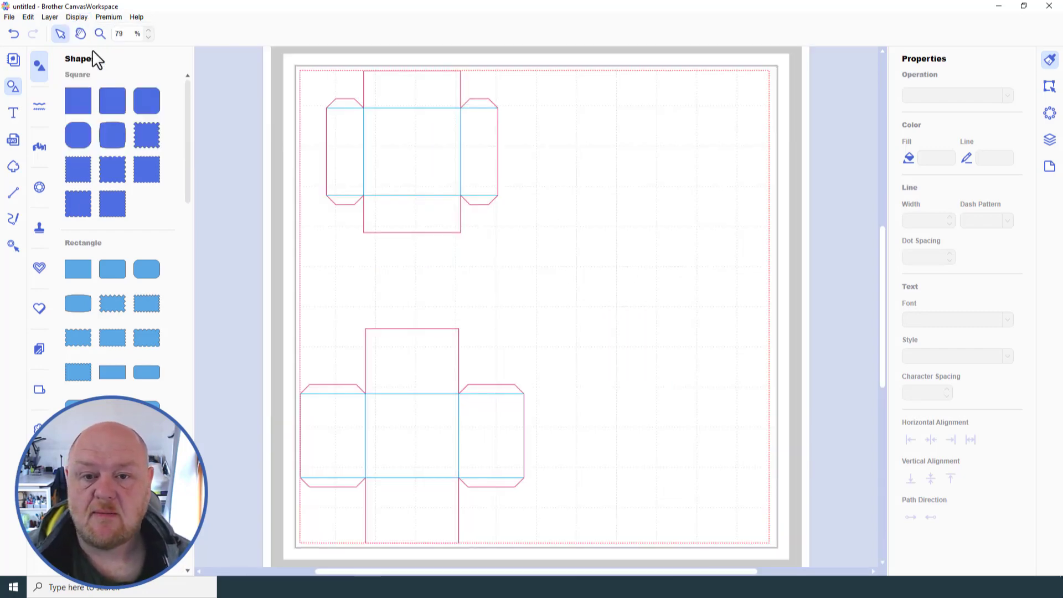
pyautogui.click(449, 232)
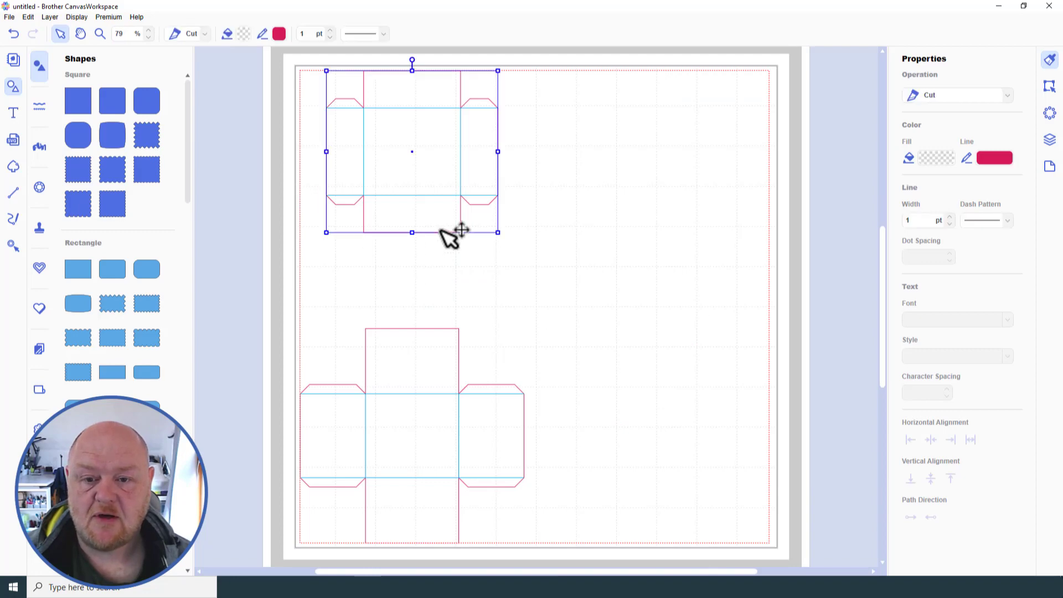
pyautogui.click(1050, 140)
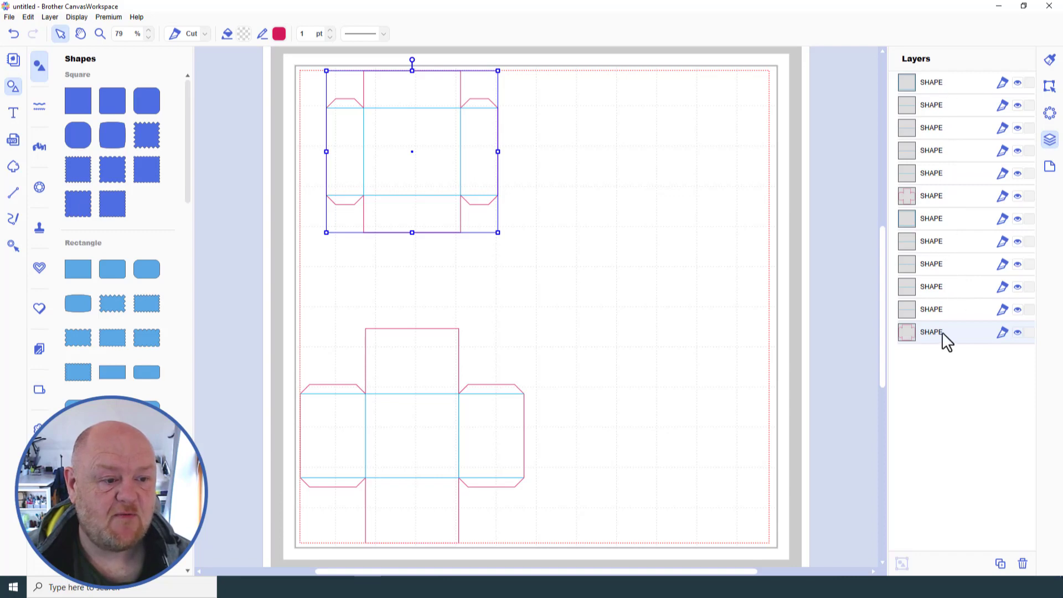
pyautogui.click(942, 315)
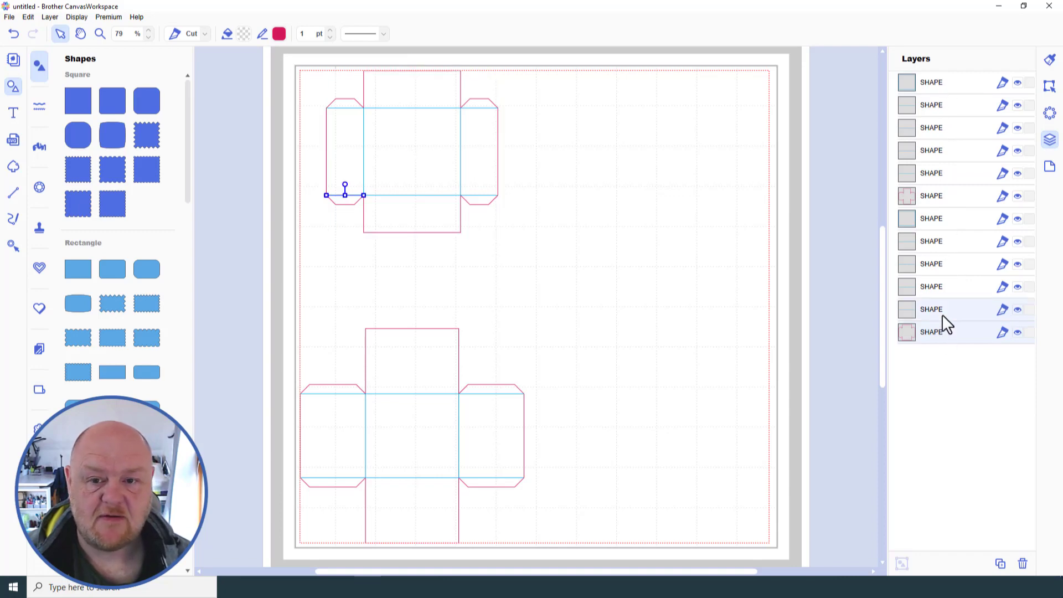
pyautogui.click(945, 284)
pyautogui.click(946, 257)
pyautogui.click(947, 243)
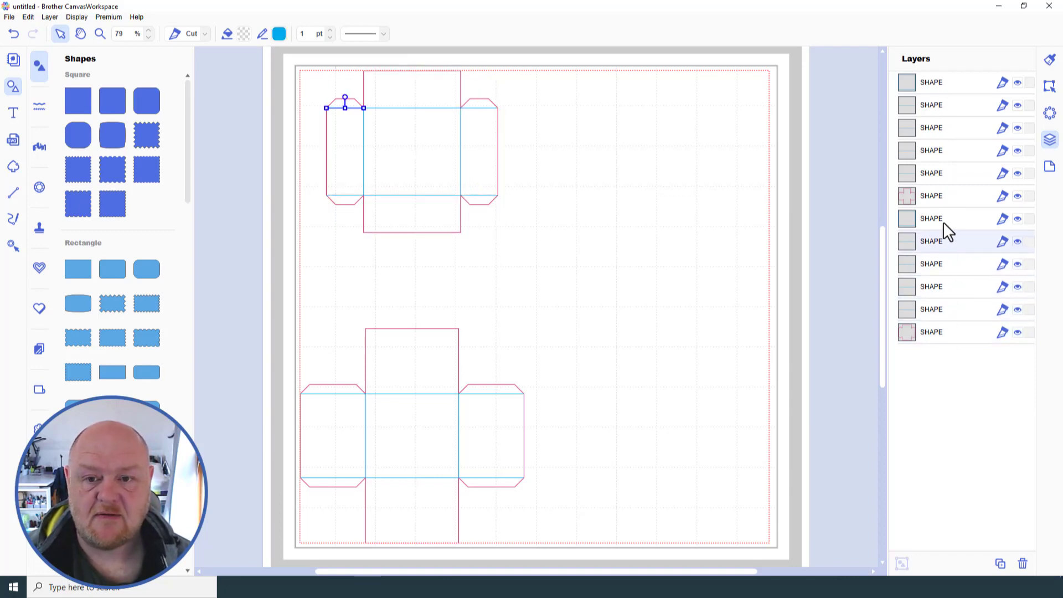
pyautogui.click(945, 227)
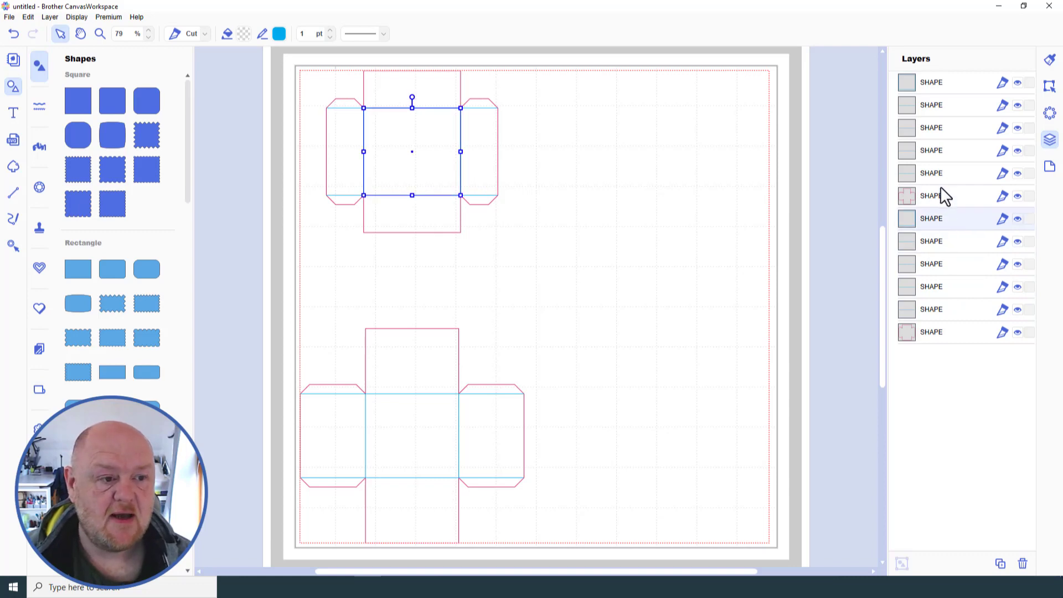
pyautogui.click(941, 193)
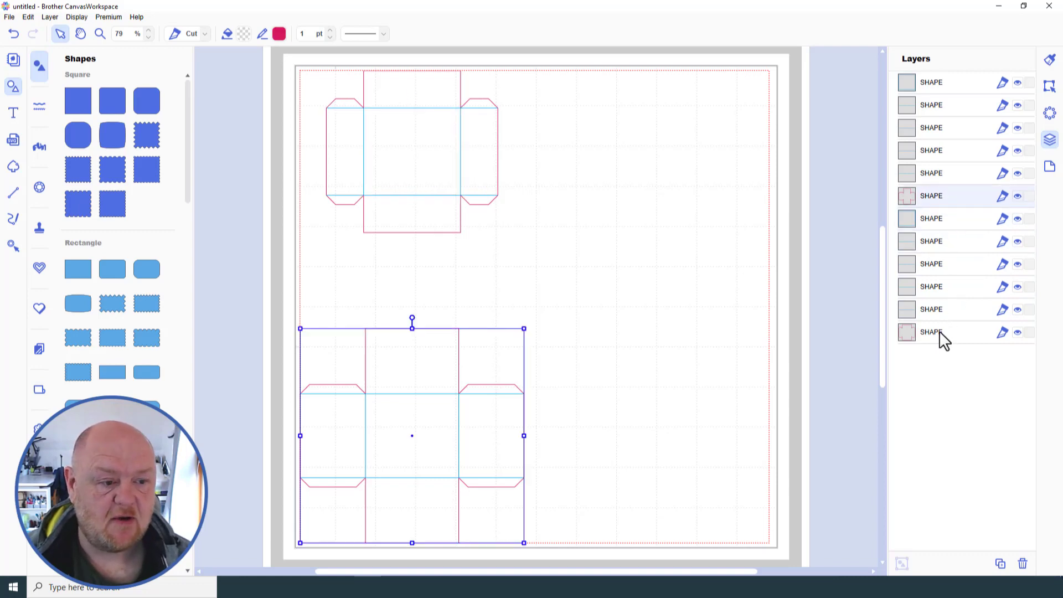
# Step: Delete all the blue fold-line layers of the box and the lid, keeping only their two red outlines
pyautogui.click(938, 311)
pyautogui.keyDown('shift'); pyautogui.click(941, 224); pyautogui.keyUp('shift')
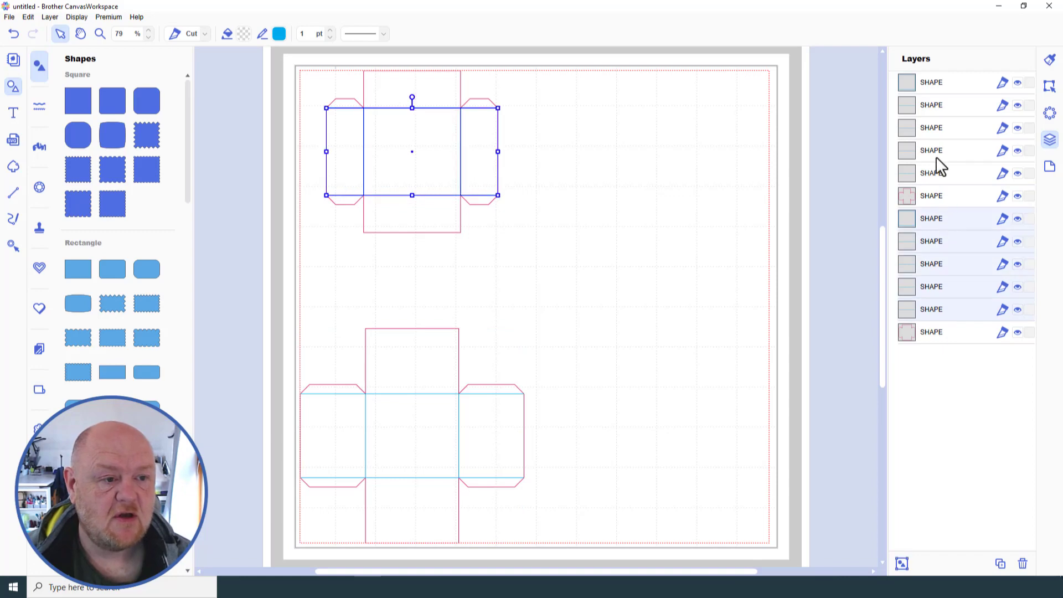
pyautogui.keyDown('ctrl'); pyautogui.click(934, 173); pyautogui.keyUp('ctrl')
pyautogui.keyDown('ctrl'); pyautogui.click(931, 153); pyautogui.keyUp('ctrl')
pyautogui.keyDown('ctrl'); pyautogui.click(930, 130); pyautogui.keyUp('ctrl')
pyautogui.keyDown('ctrl'); pyautogui.click(929, 105); pyautogui.keyUp('ctrl')
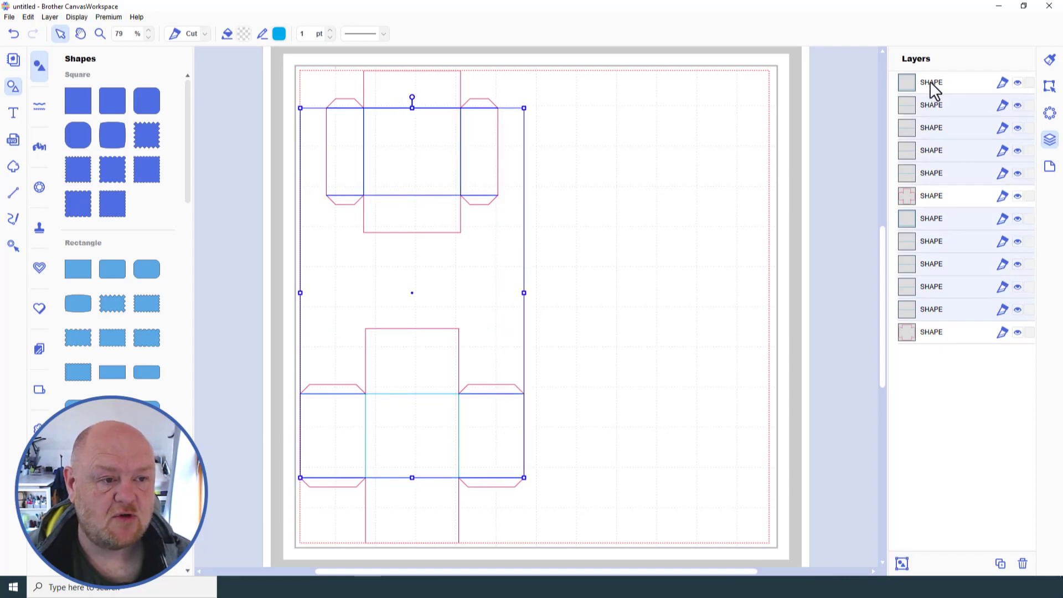
pyautogui.keyDown('ctrl'); pyautogui.click(930, 83); pyautogui.keyUp('ctrl')
pyautogui.hotkey('ctrl', 'w')
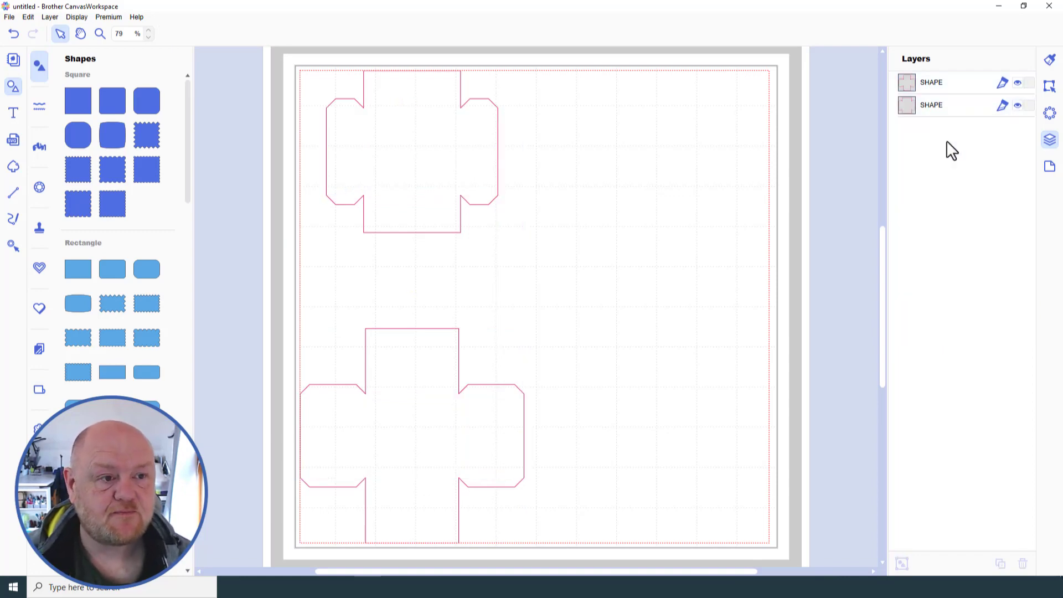
# Step: Examine the path nodes of the lid outline and the box outline to check whether each is one continuous shape
pyautogui.click(936, 106)
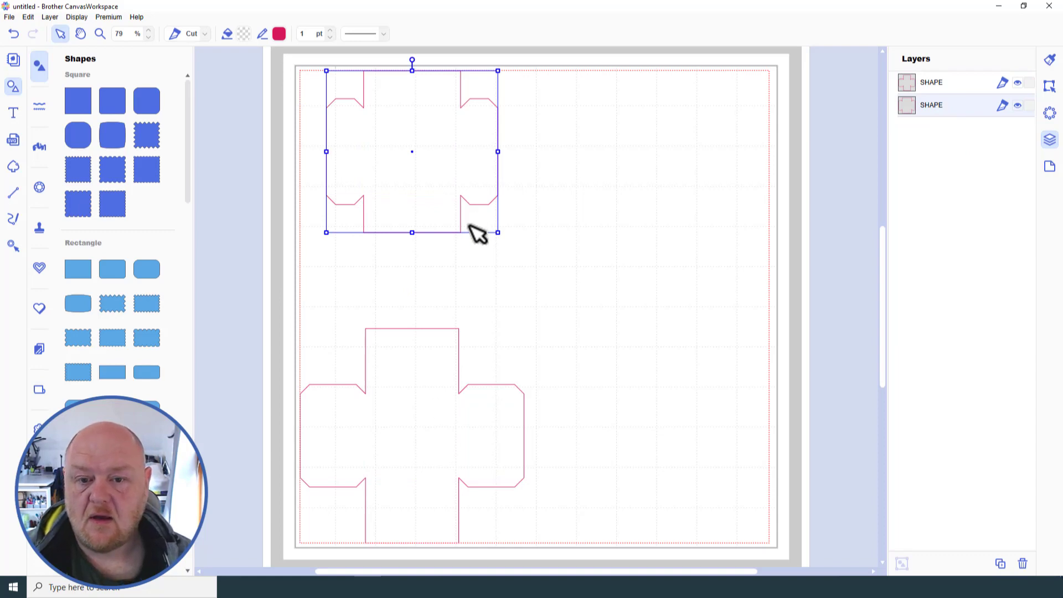
pyautogui.doubleClick(464, 195)
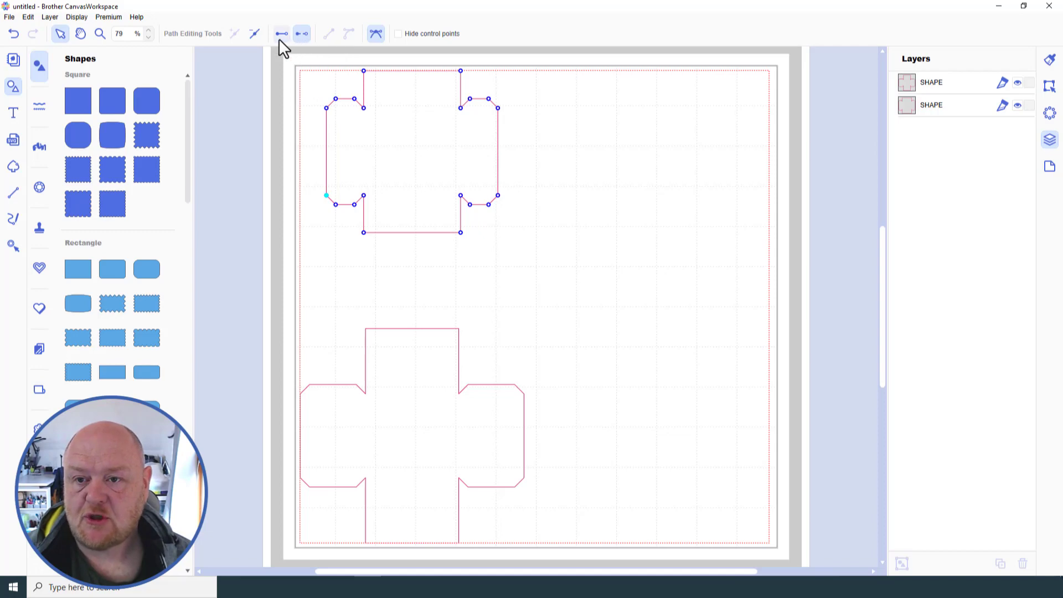
pyautogui.click(560, 264)
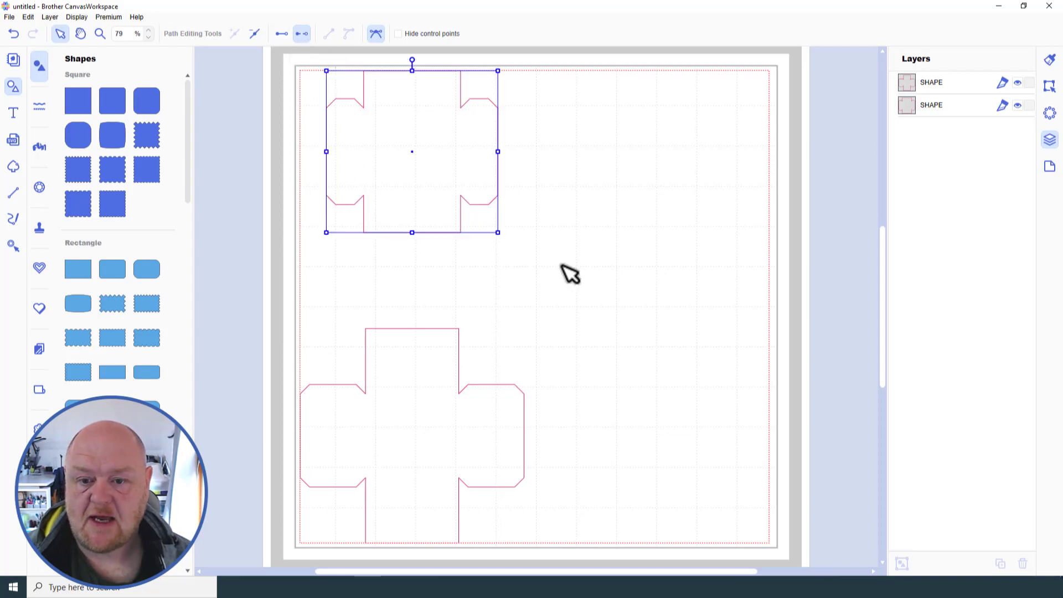
pyautogui.click(459, 361)
pyautogui.doubleClick(459, 362)
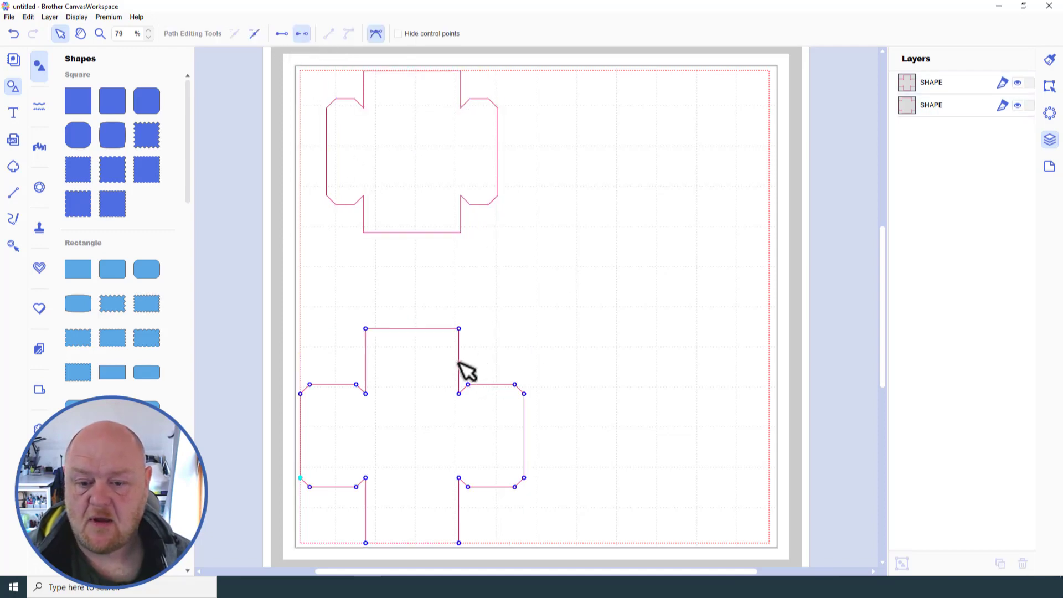
# Step: Distort the box outline by moving several of its corner nodes around the upper and lower panels
pyautogui.click(459, 394)
pyautogui.moveTo(459, 394); pyautogui.dragTo(387, 386)
pyautogui.moveTo(367, 331); pyautogui.dragTo(374, 338)
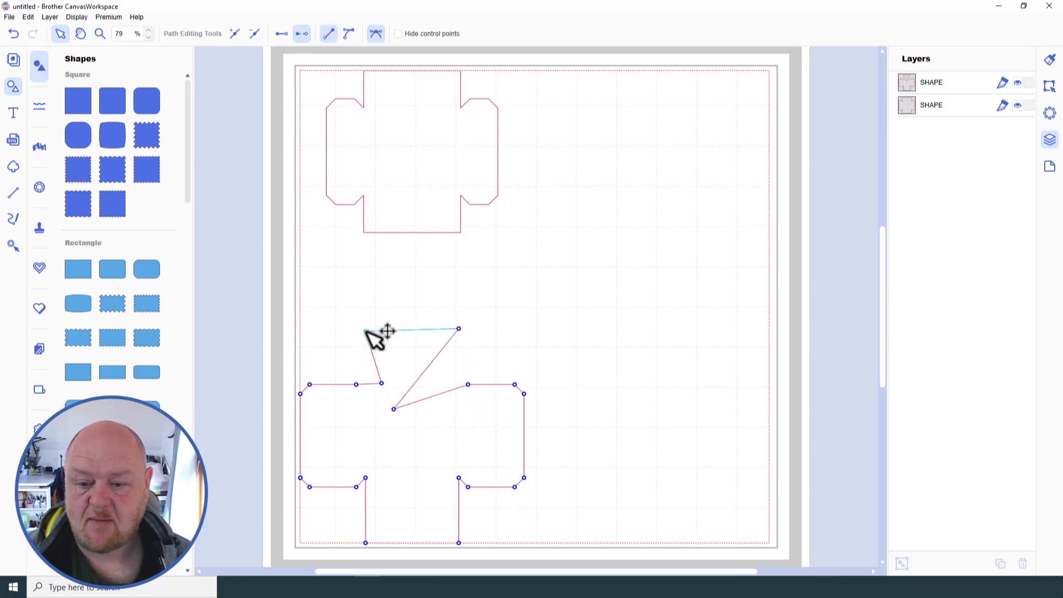
pyautogui.moveTo(459, 330); pyautogui.dragTo(483, 334)
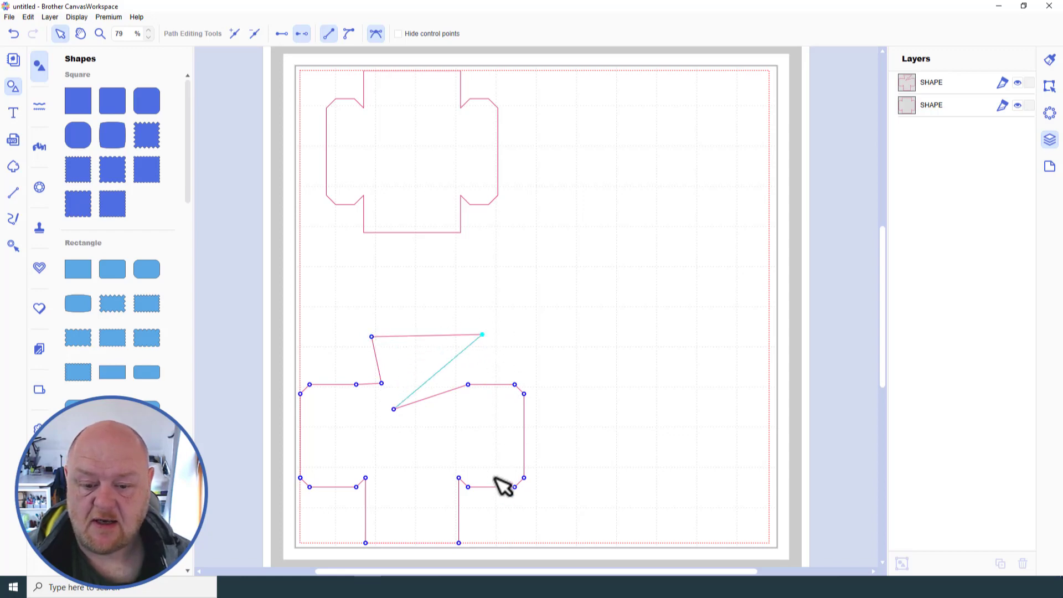
pyautogui.moveTo(467, 486); pyautogui.dragTo(482, 458)
pyautogui.moveTo(365, 478)
pyautogui.mouseDown()
pyautogui.moveTo(416, 475)
pyautogui.moveTo(351, 468)
pyautogui.mouseUp()
pyautogui.click(712, 468)
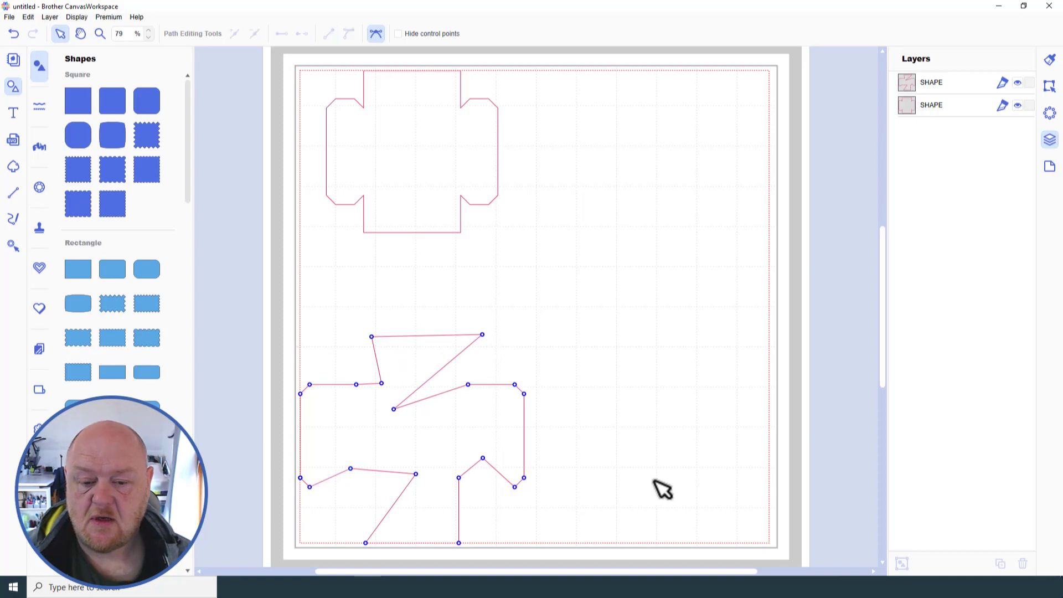
# Step: Switch to Templatemaker in the browser, create the box with the Cricut file format, and save it in the Canvas Workspace folder
pyautogui.hotkey('alt', 'Tab')
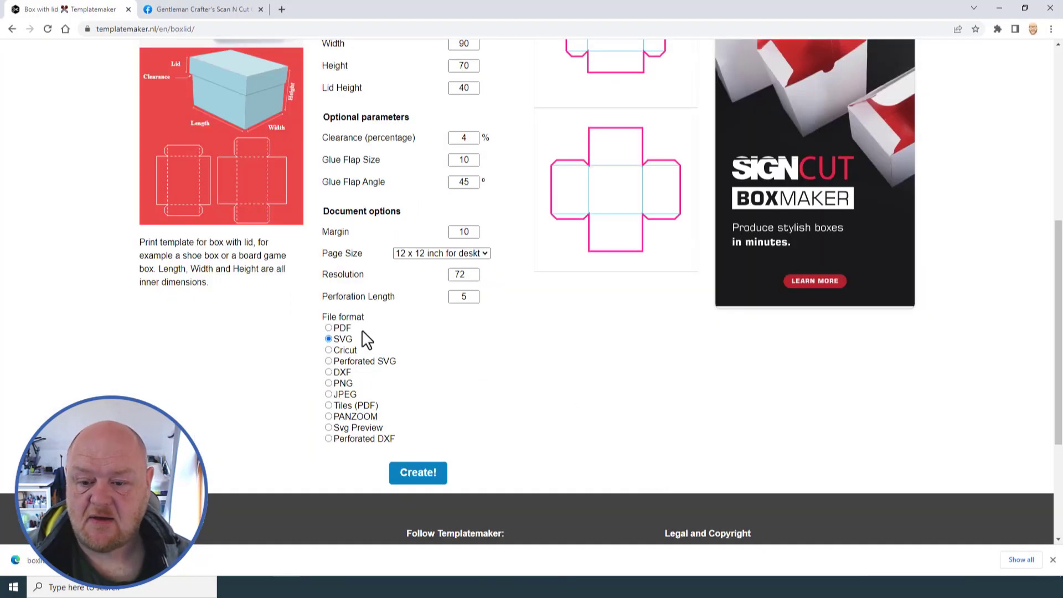
pyautogui.click(328, 352)
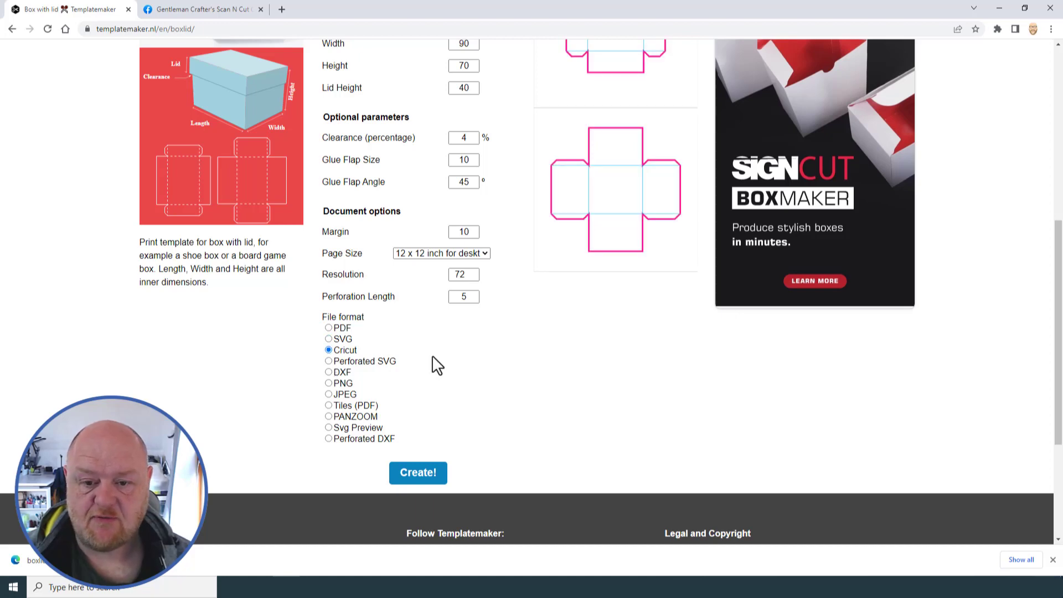
pyautogui.click(428, 474)
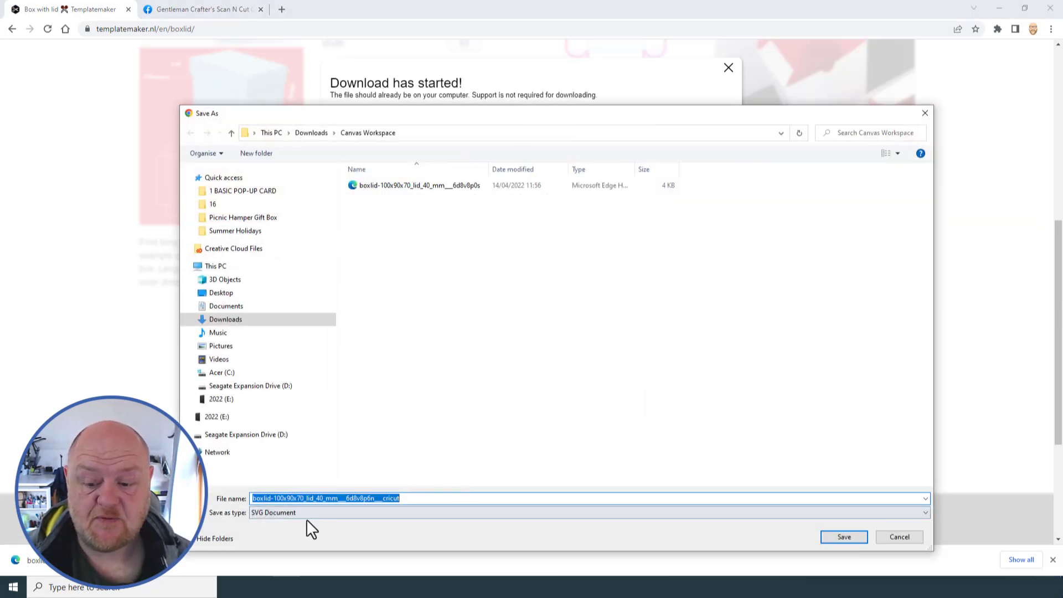
pyautogui.click(843, 538)
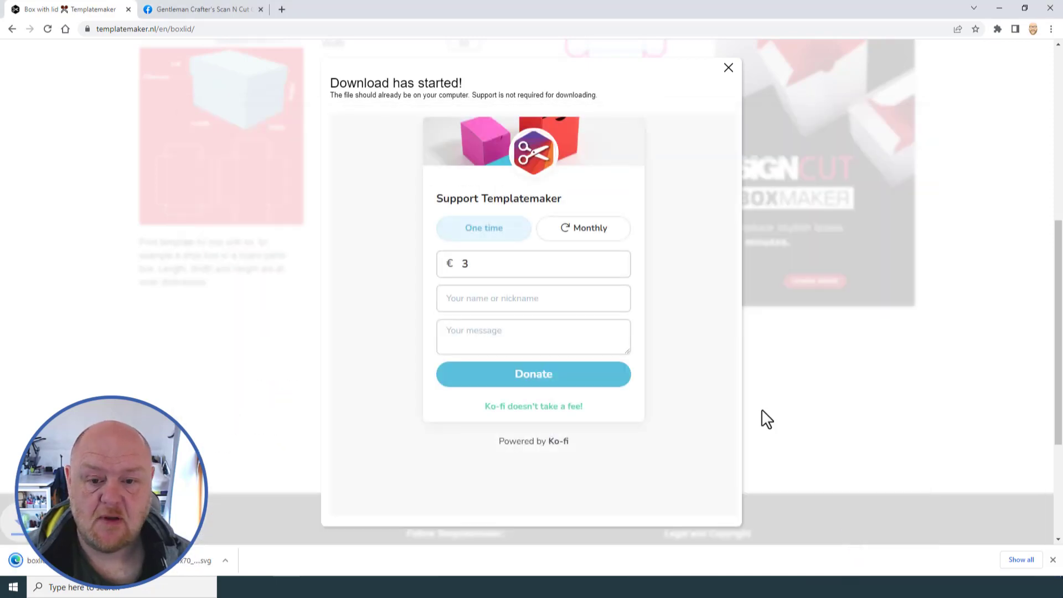
# Step: Switch back to CanvasWorkspace and delete both remaining outline shapes from the mat
pyautogui.hotkey('alt', 'Tab')
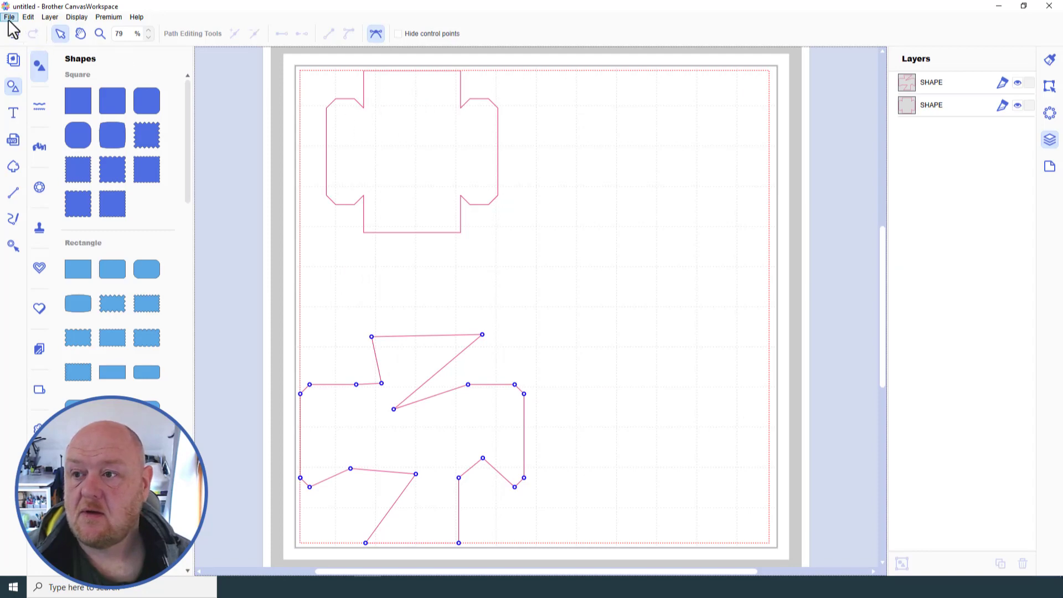
pyautogui.click(938, 88)
pyautogui.keyDown('shift'); pyautogui.click(940, 105); pyautogui.keyUp('shift')
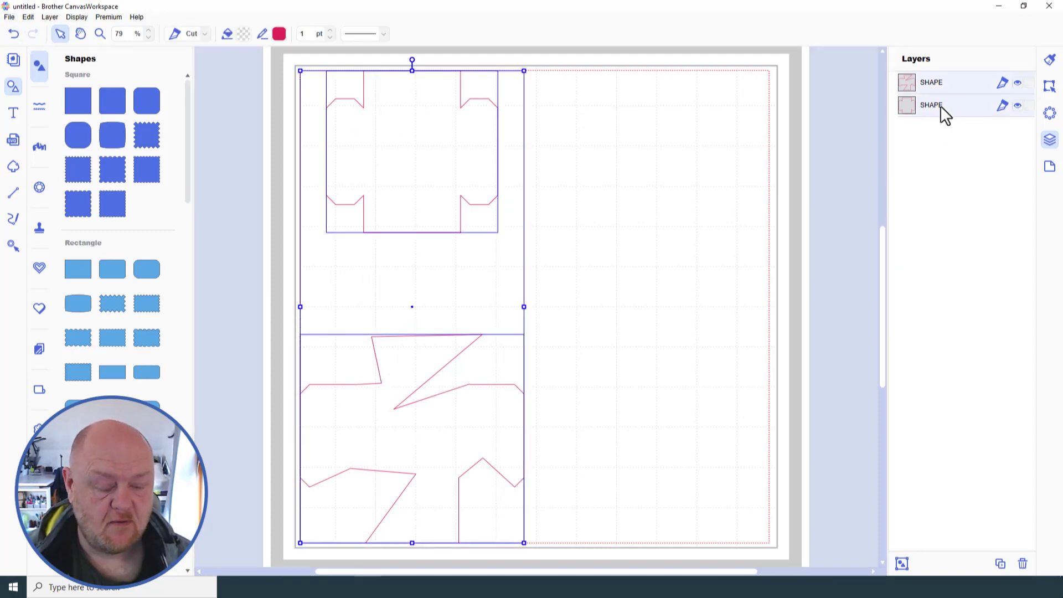
pyautogui.press('Delete')
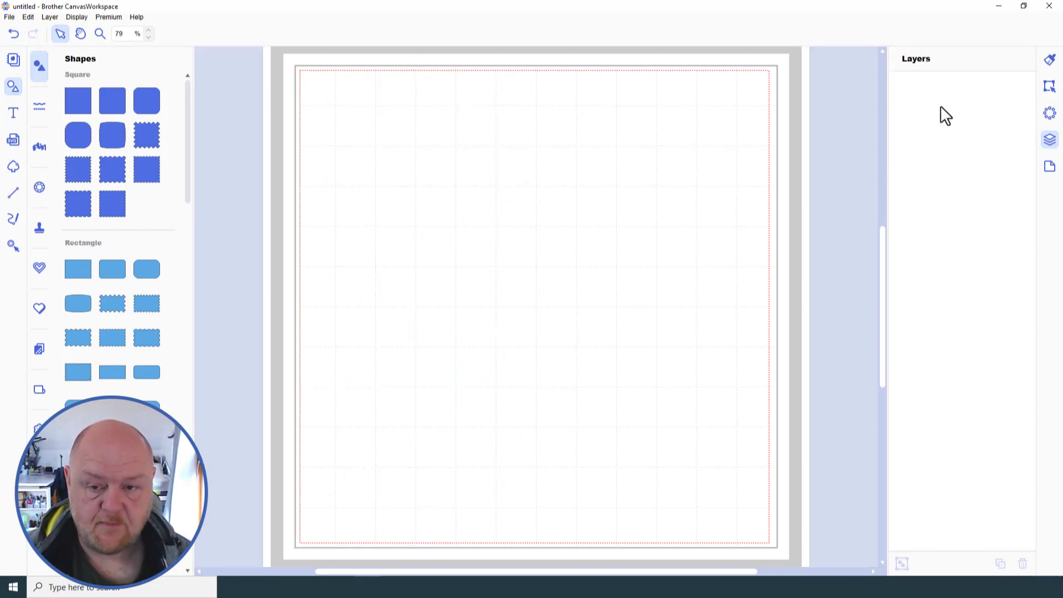
# Step: Import the Cricut version of the box-with-lid SVG from the Canvas Workspace folder and accept the resize warning
pyautogui.click(10, 17)
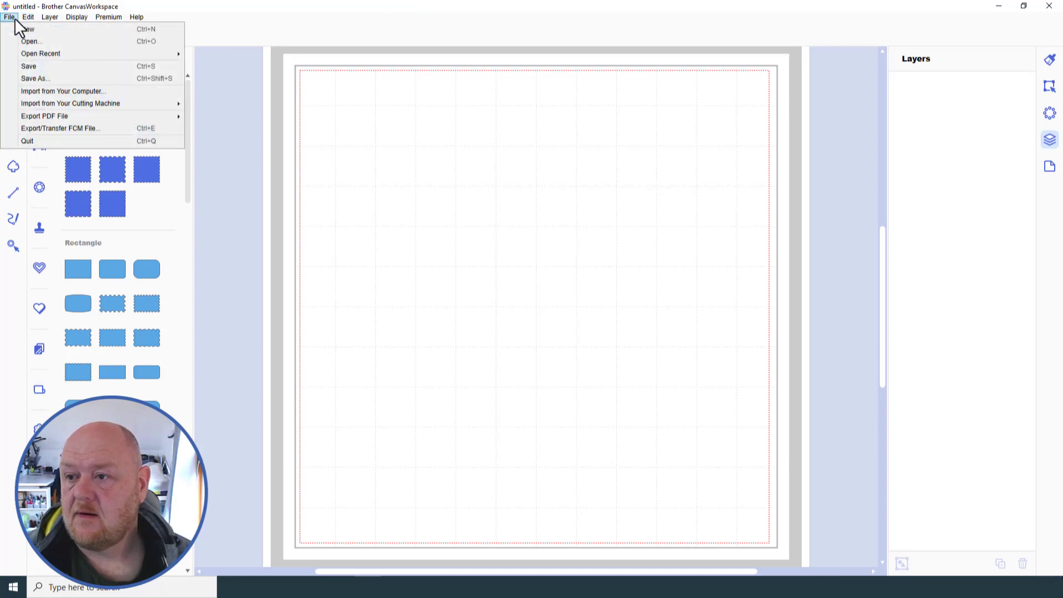
pyautogui.click(39, 92)
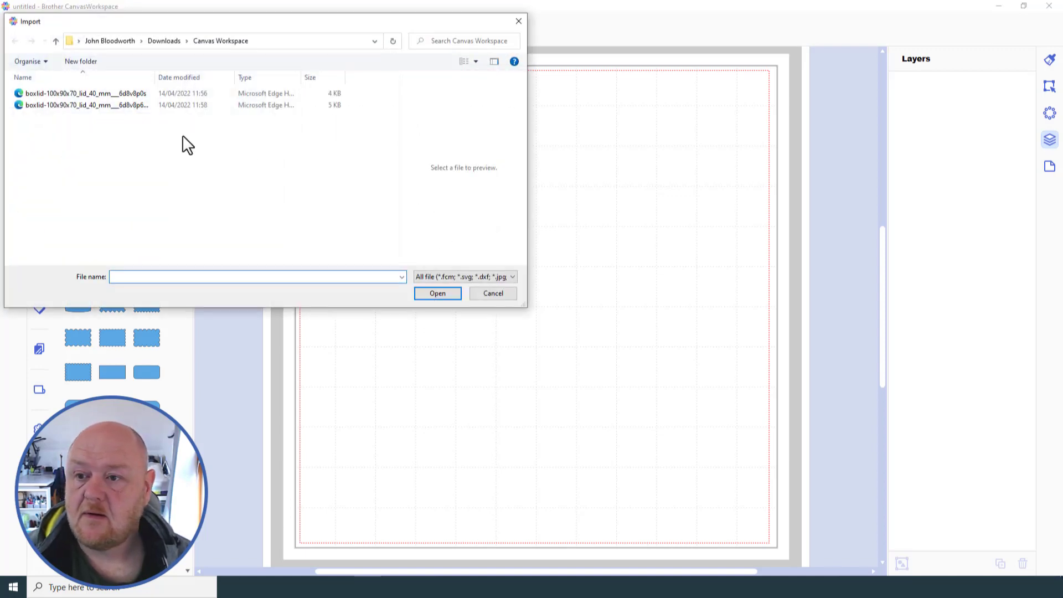
pyautogui.moveTo(156, 77); pyautogui.dragTo(249, 77)
pyautogui.click(168, 110)
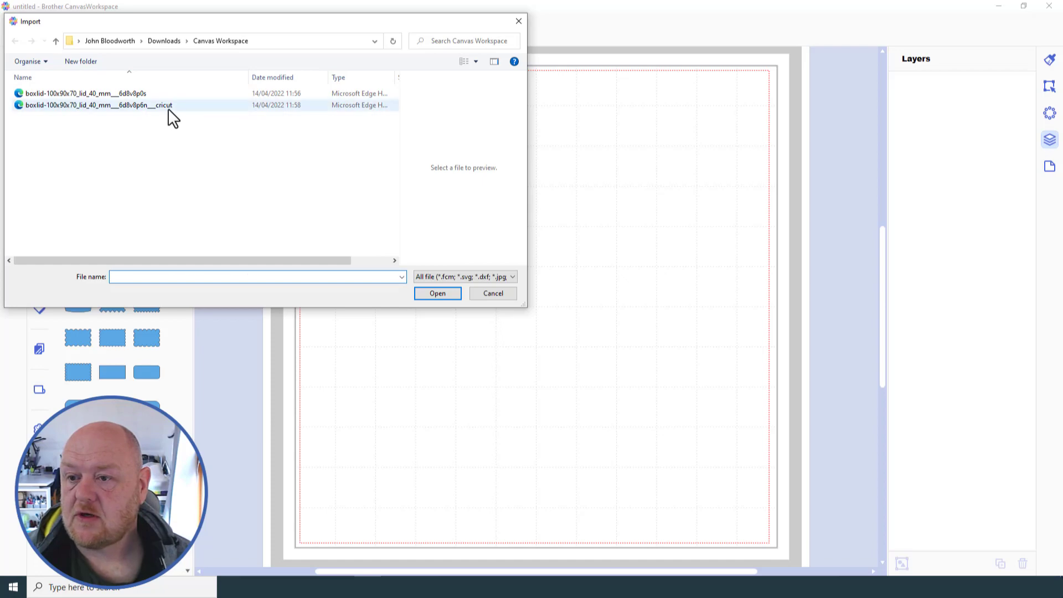
pyautogui.click(432, 297)
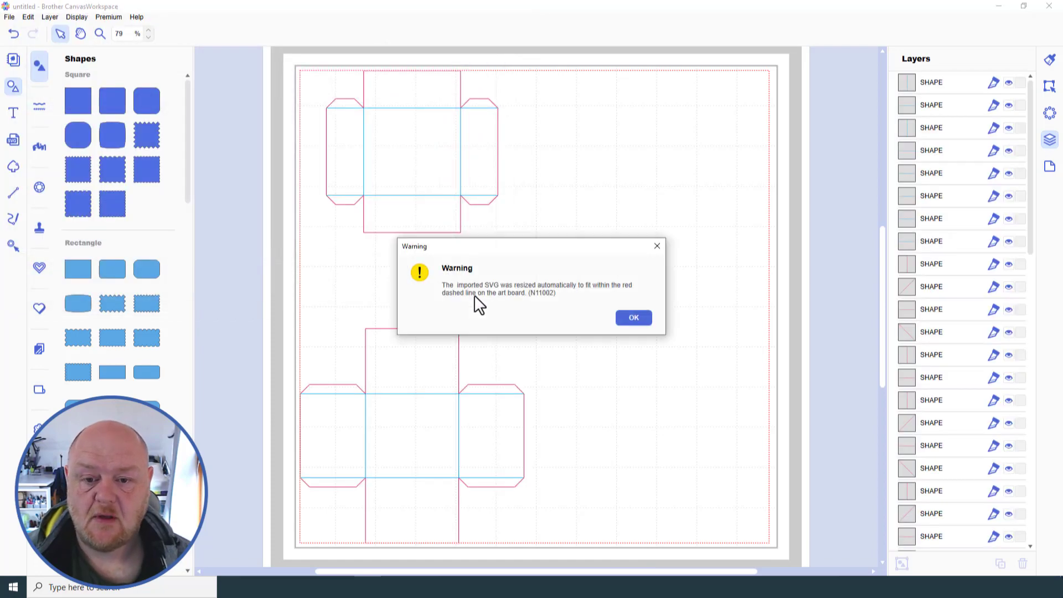
pyautogui.click(631, 320)
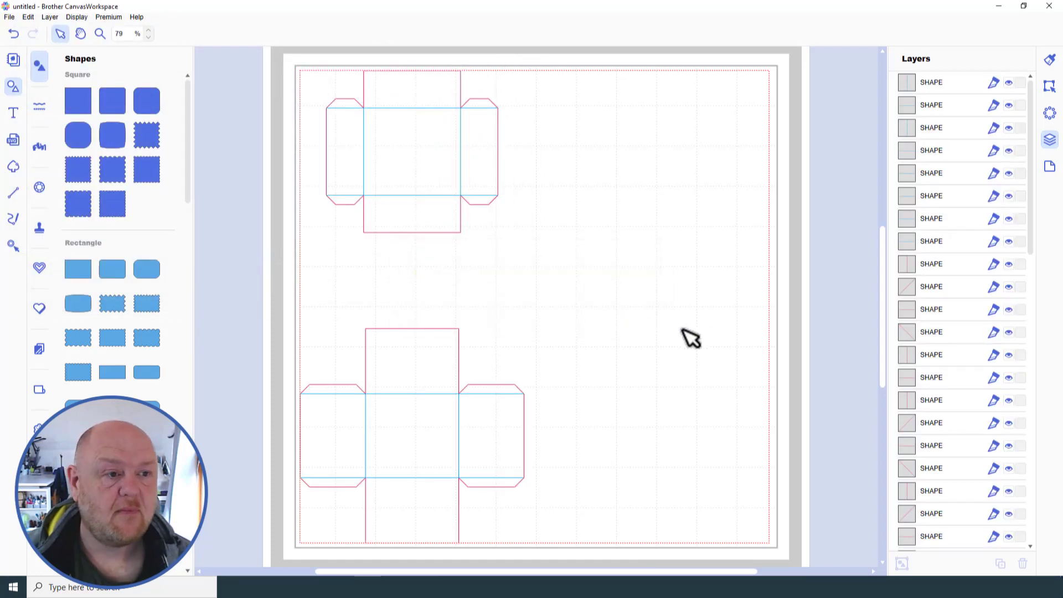
# Step: Find all the blue fold-line layers among the imported Cricut shapes and delete them from both the box and the lid
pyautogui.scroll(-10, 958, 363)
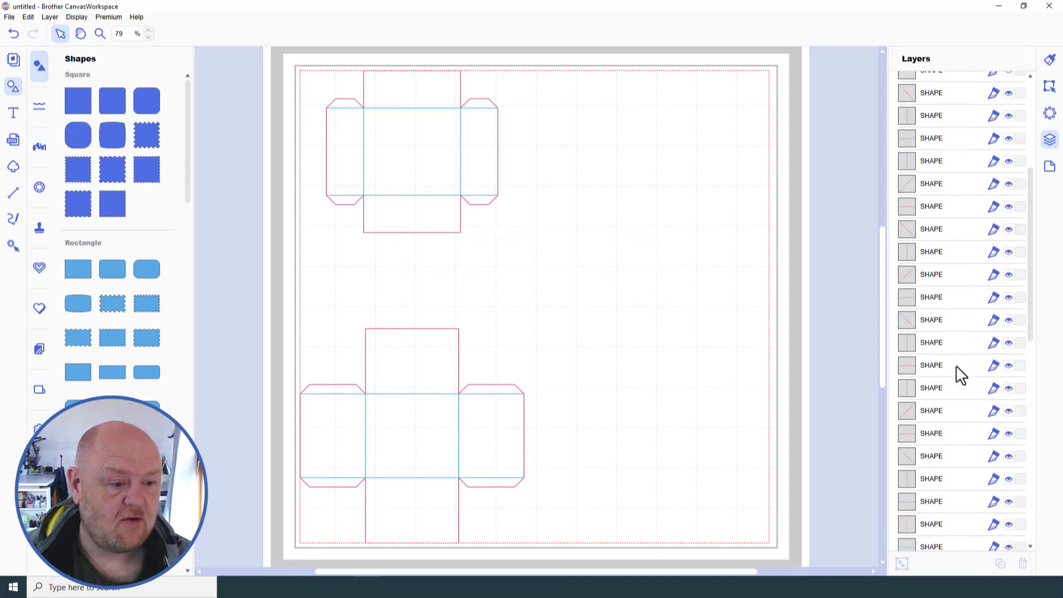
pyautogui.scroll(-3, 953, 371)
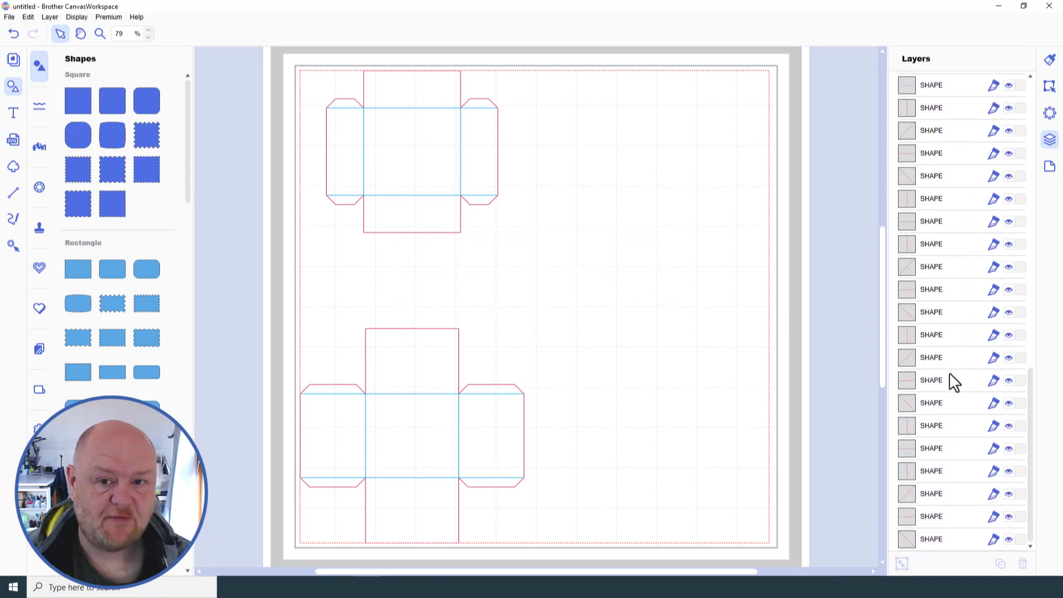
pyautogui.scroll(5, 950, 324)
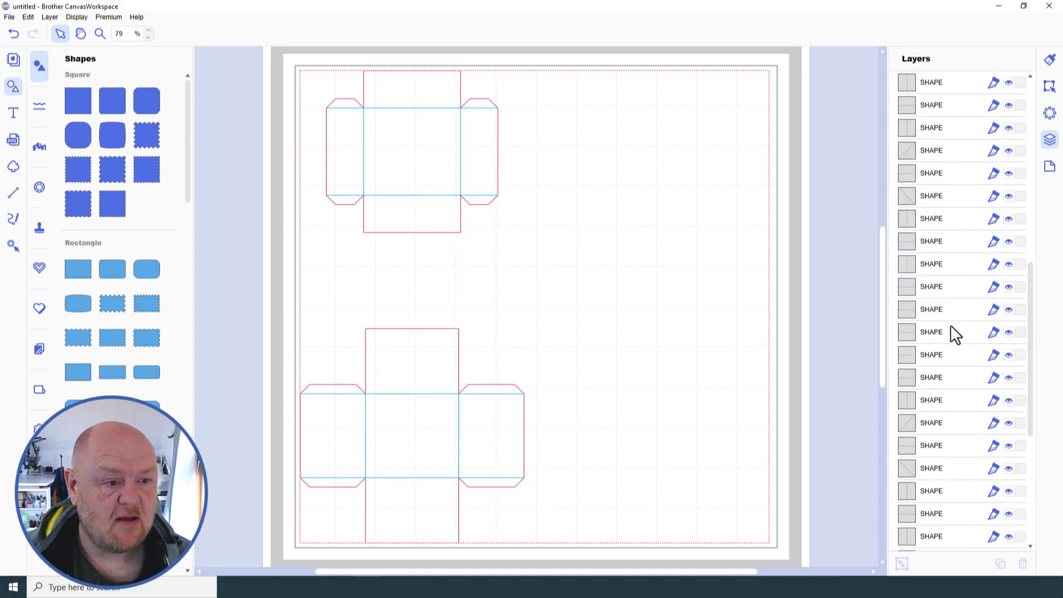
pyautogui.click(940, 222)
pyautogui.click(944, 381)
pyautogui.scroll(5, 944, 381)
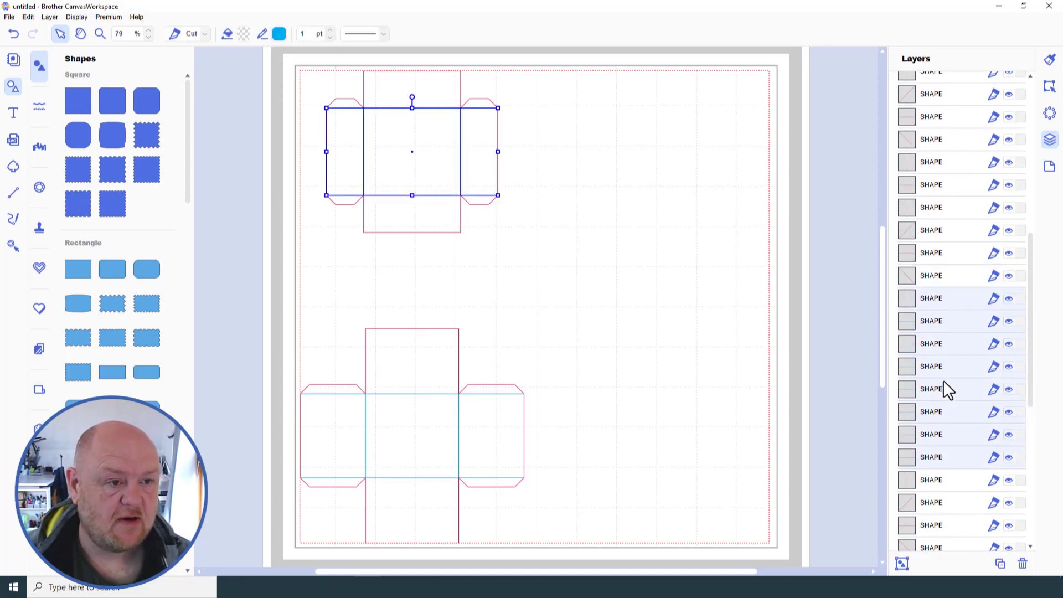
pyautogui.scroll(2, 941, 360)
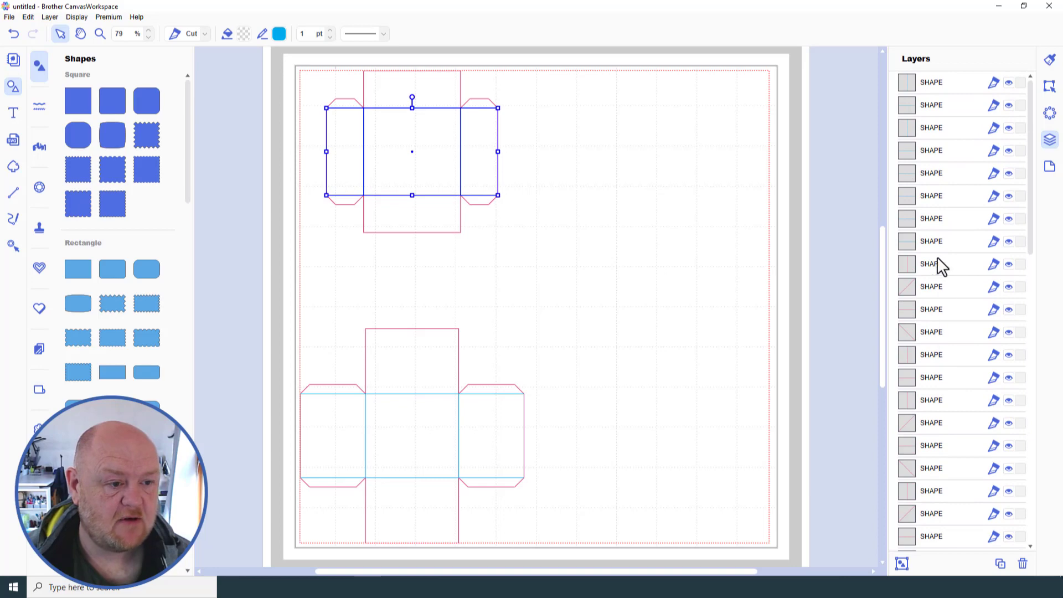
pyautogui.keyDown('ctrl'); pyautogui.click(936, 241); pyautogui.keyUp('ctrl')
pyautogui.keyDown('ctrl'); pyautogui.click(936, 221); pyautogui.keyUp('ctrl')
pyautogui.keyDown('ctrl'); pyautogui.click(935, 199); pyautogui.keyUp('ctrl')
pyautogui.keyDown('ctrl'); pyautogui.click(933, 173); pyautogui.keyUp('ctrl')
pyautogui.keyDown('ctrl'); pyautogui.click(932, 151); pyautogui.keyUp('ctrl')
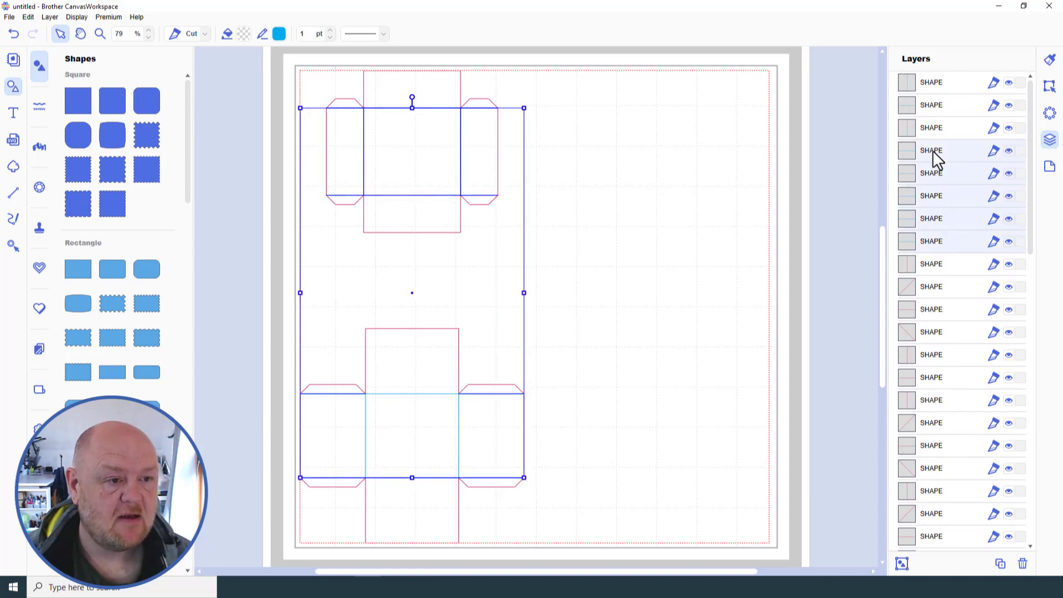
pyautogui.keyDown('ctrl'); pyautogui.click(929, 126); pyautogui.keyUp('ctrl')
pyautogui.keyDown('ctrl'); pyautogui.click(929, 110); pyautogui.keyUp('ctrl')
pyautogui.keyDown('ctrl'); pyautogui.click(929, 87); pyautogui.keyUp('ctrl')
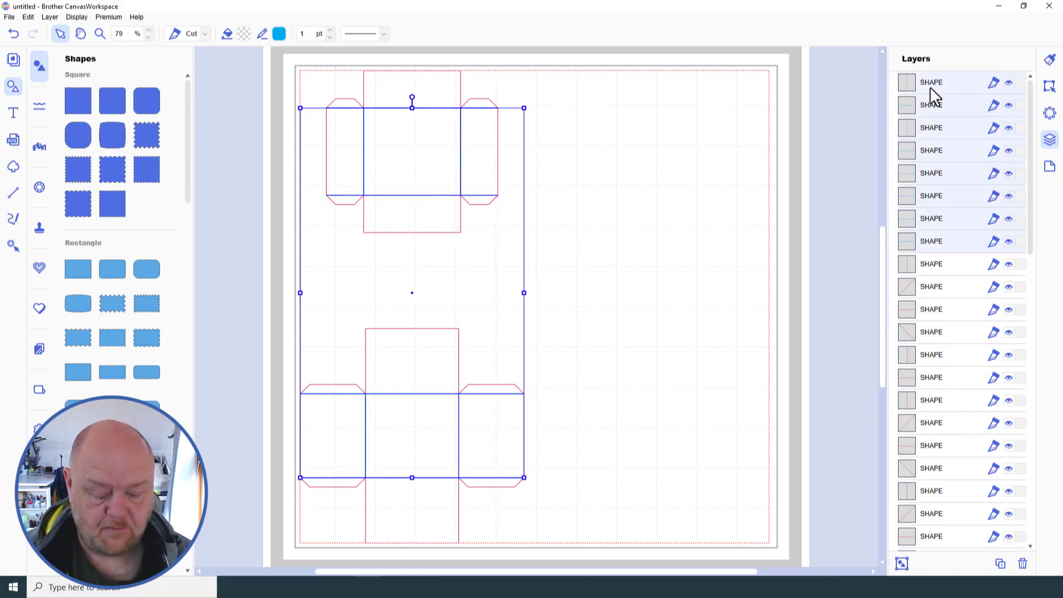
pyautogui.hotkey('ctrl', 'shift', 'w')
# Step: Examine the first four outline layers individually to identify which segment of the box each one holds
pyautogui.click(937, 82)
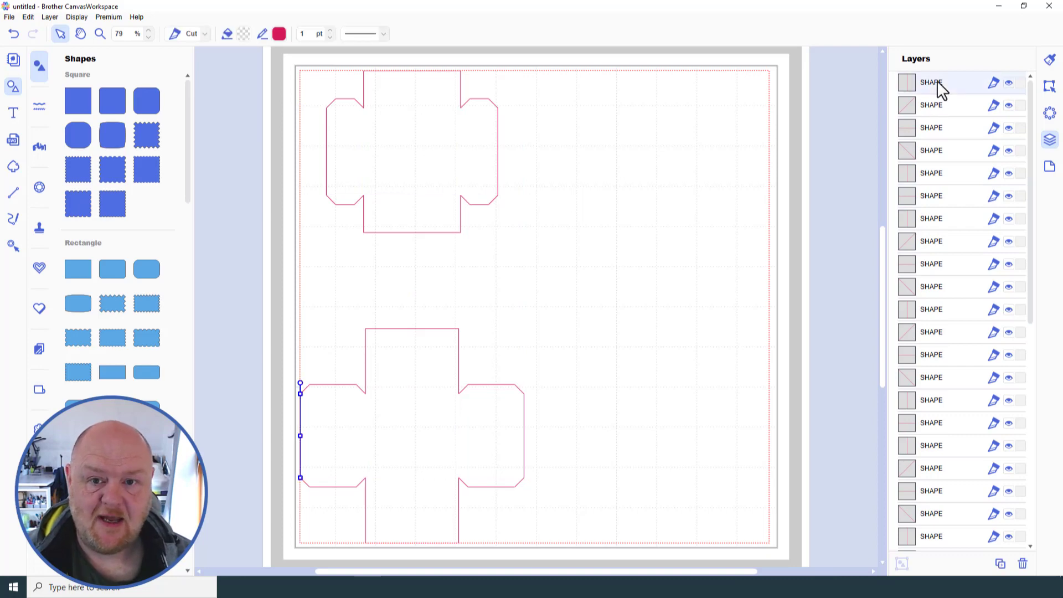
pyautogui.click(939, 101)
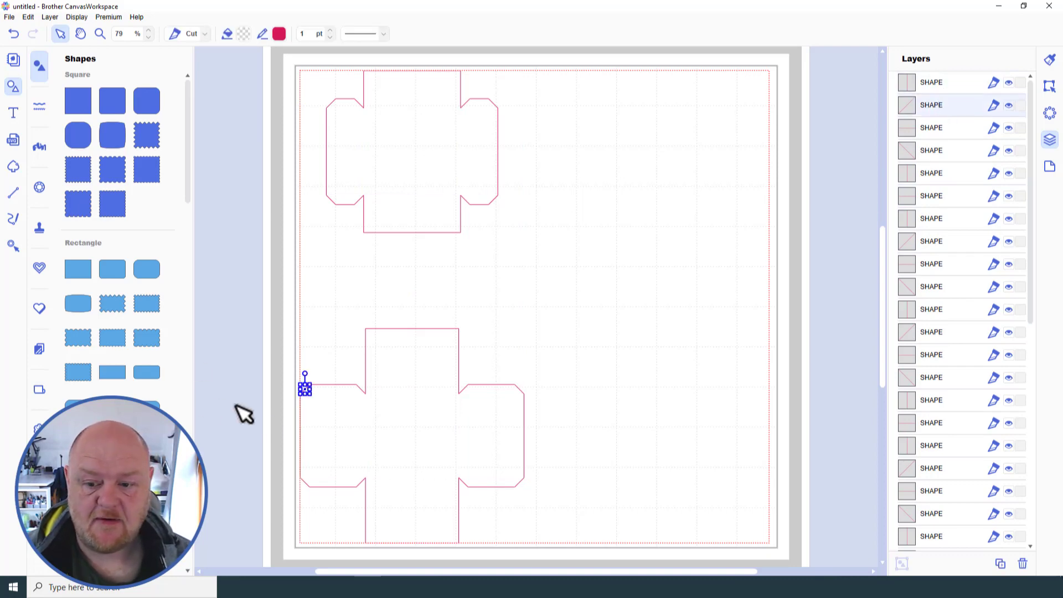
pyautogui.click(938, 126)
pyautogui.click(942, 150)
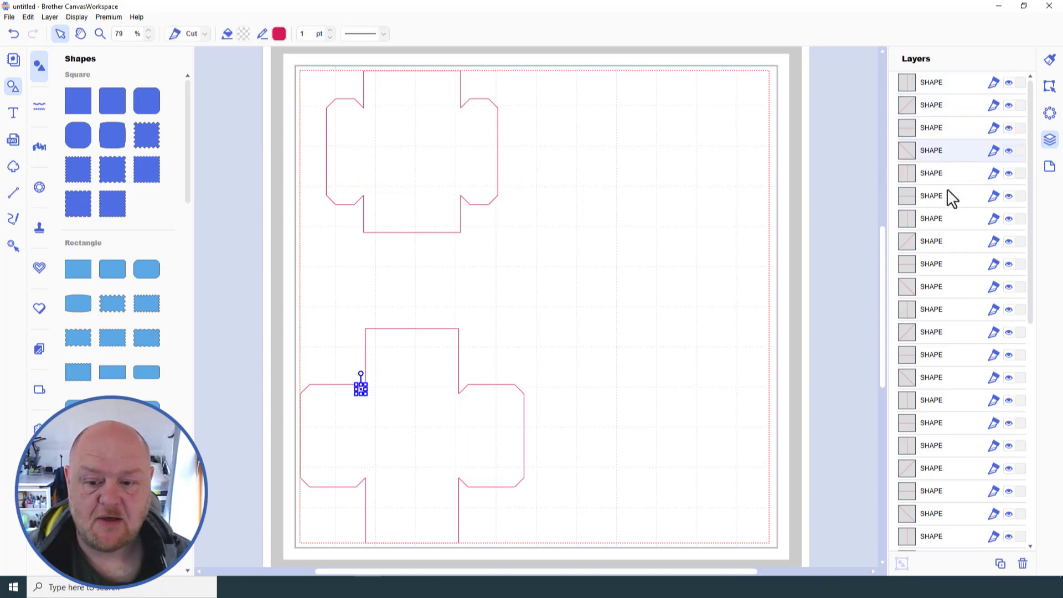
# Step: Move the top edge and the right side line of the box's upper panel away from the outline as separate segments
pyautogui.click(945, 195)
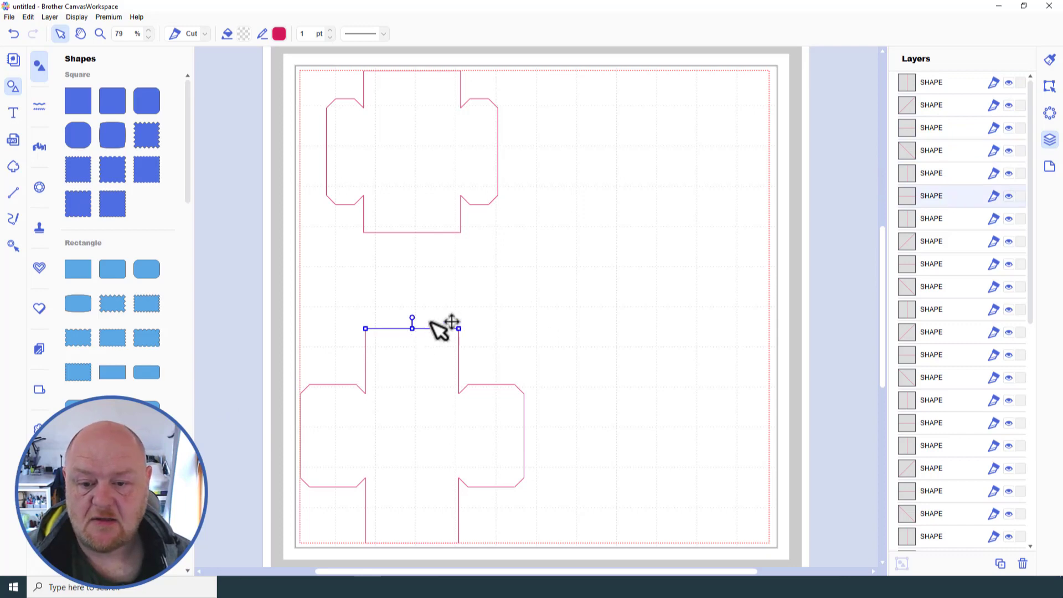
pyautogui.moveTo(441, 328); pyautogui.dragTo(488, 289)
pyautogui.moveTo(459, 363); pyautogui.dragTo(559, 320)
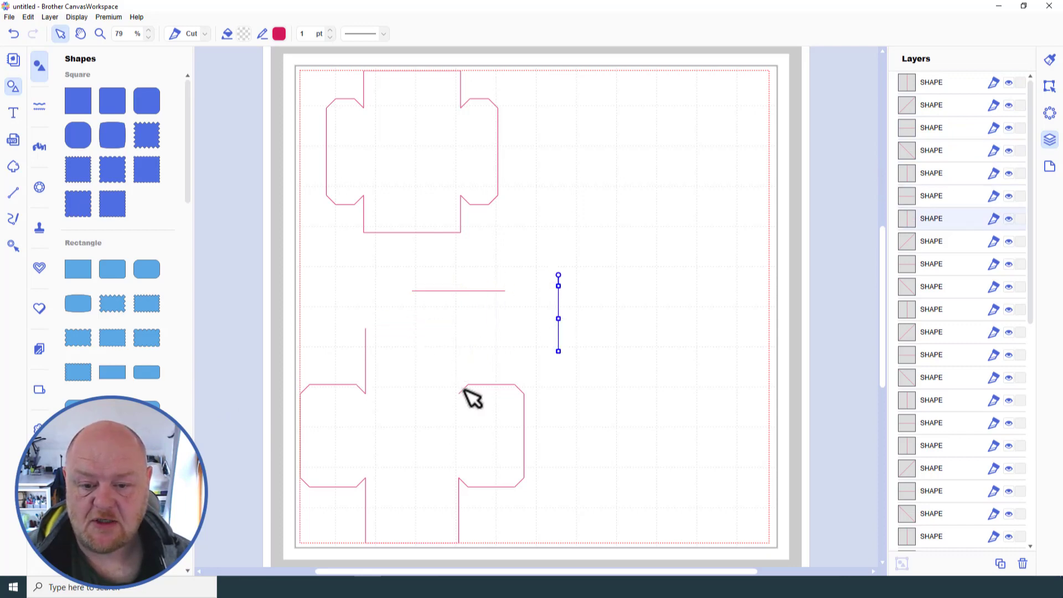
pyautogui.click(470, 398)
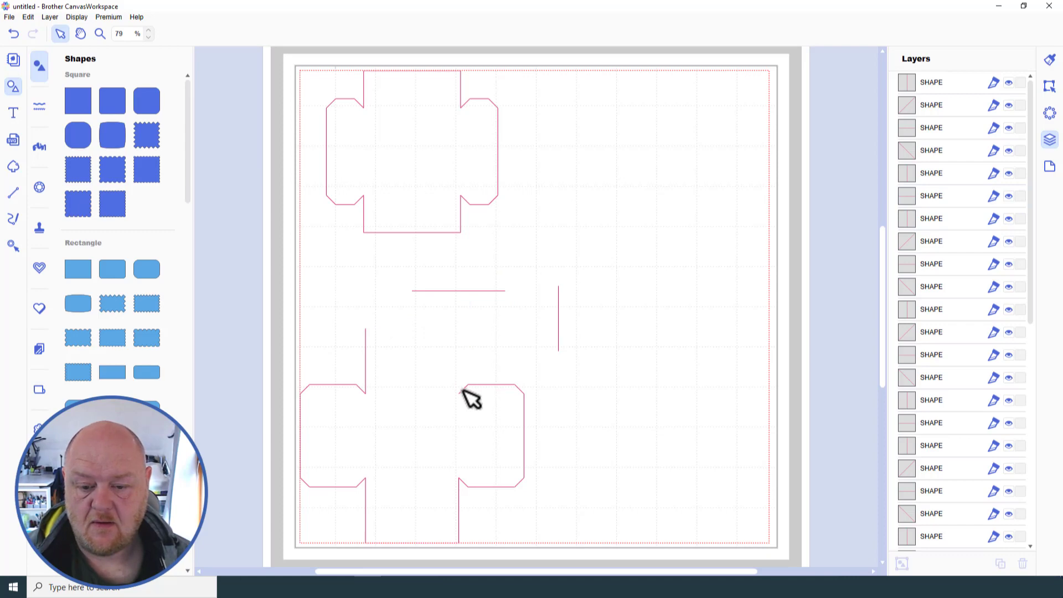
# Step: Undo the moves of the separated line segments to restore the lower box outline
pyautogui.moveTo(463, 389); pyautogui.dragTo(600, 360)
pyautogui.click(637, 396)
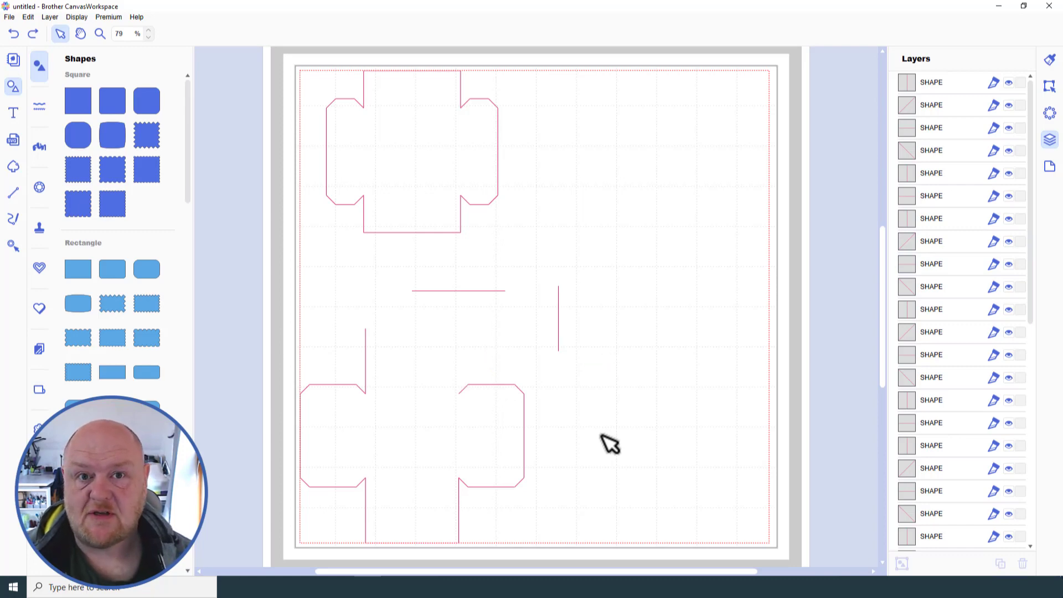
pyautogui.hotkey('ctrl', 'z')
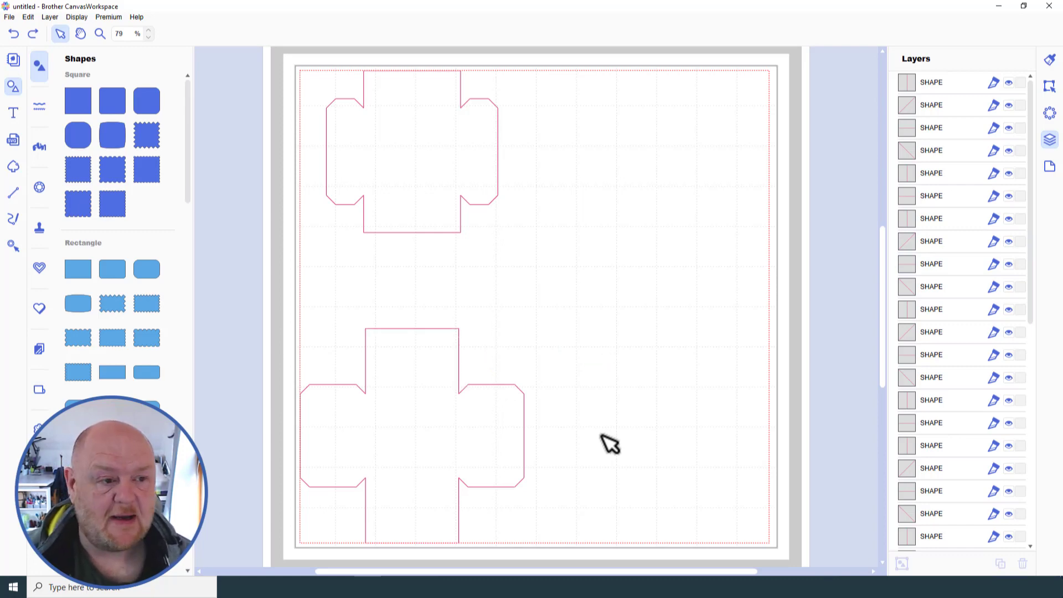
# Step: Group all segments of the lower outline, group those of the upper outline separately, and collapse both groups in the layer list
pyautogui.moveTo(239, 294); pyautogui.dragTo(614, 566)
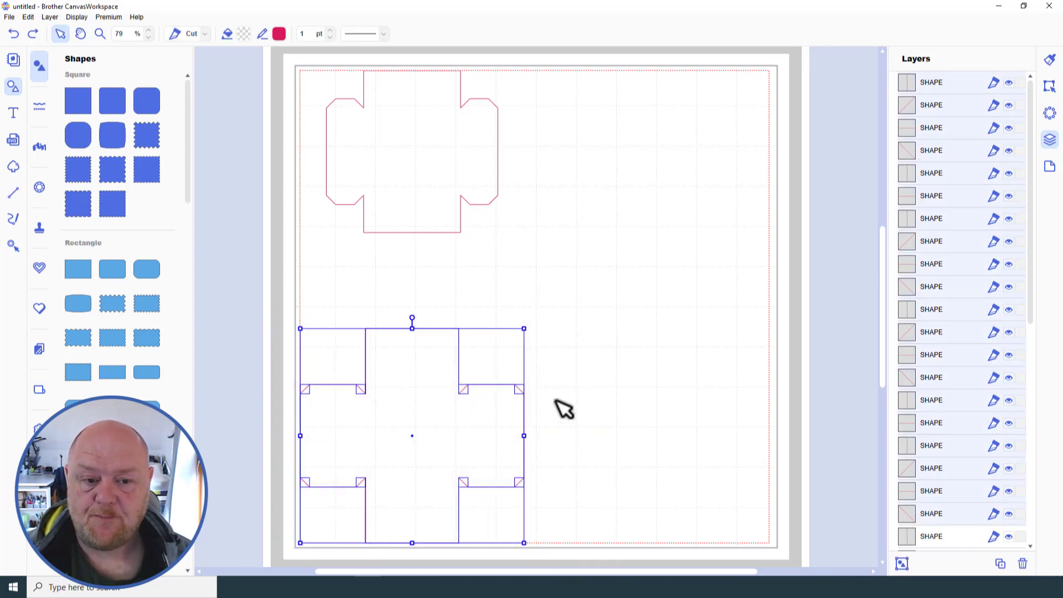
pyautogui.hotkey('ctrl', 'g')
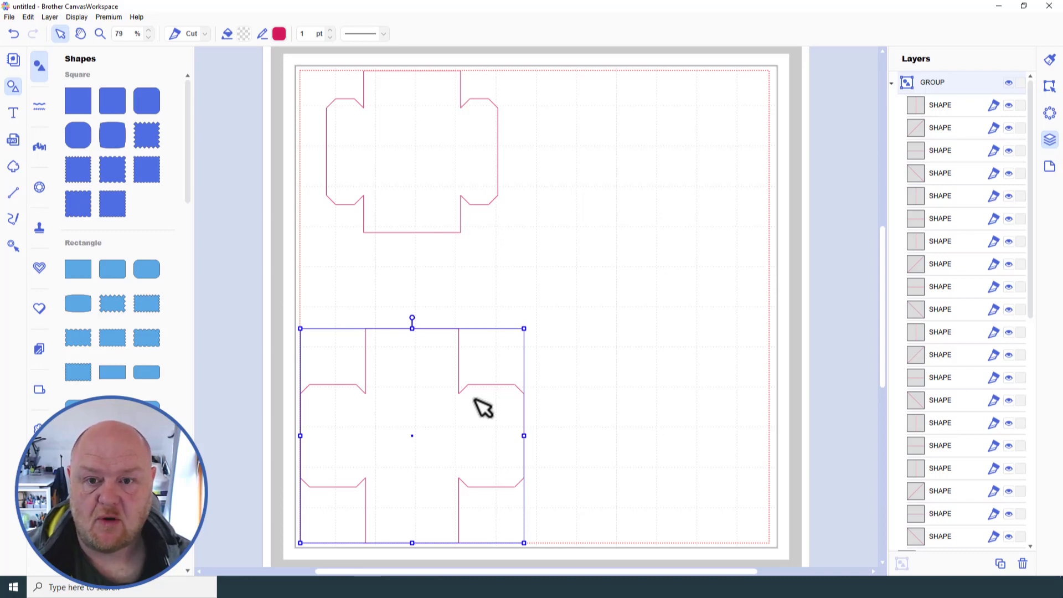
pyautogui.moveTo(295, 67); pyautogui.dragTo(568, 270)
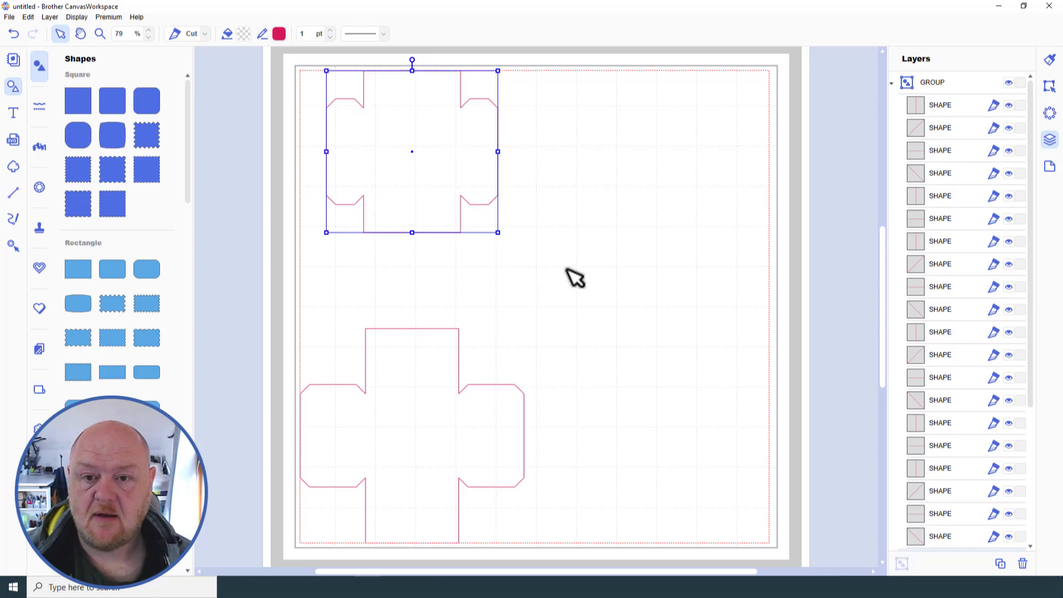
pyautogui.click(890, 83)
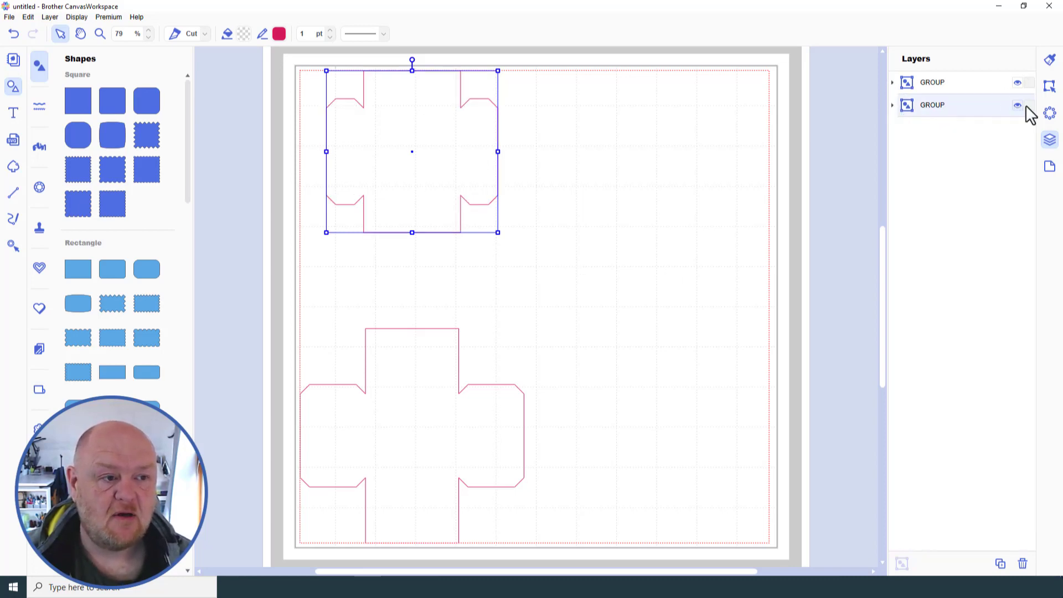
# Step: Hide and lock the lower outline's group, and lock the upper outline's group while keeping it visible for tracing
pyautogui.click(1020, 105)
pyautogui.click(1019, 104)
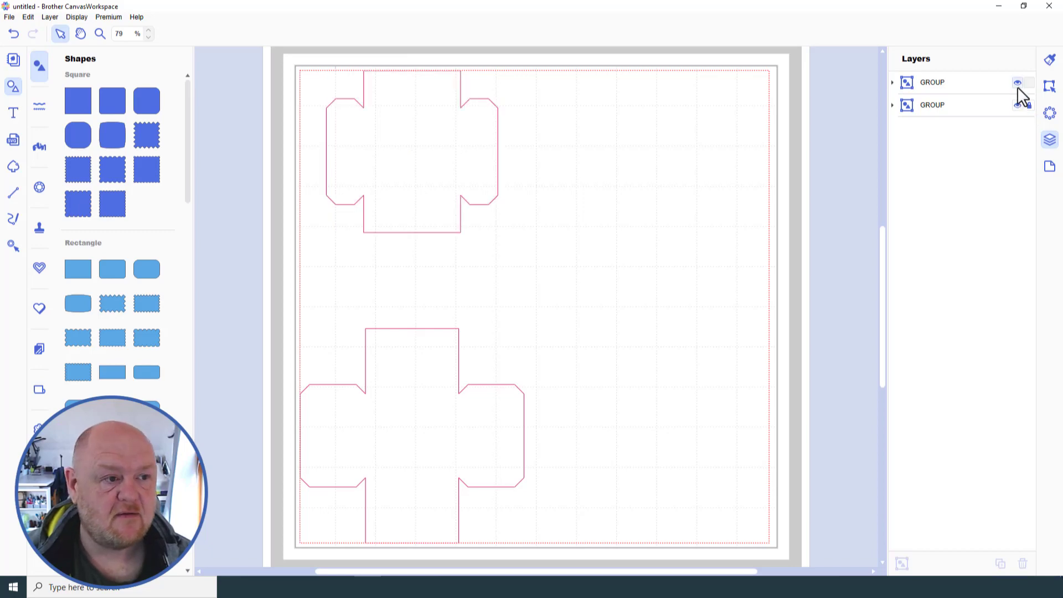
pyautogui.click(1018, 83)
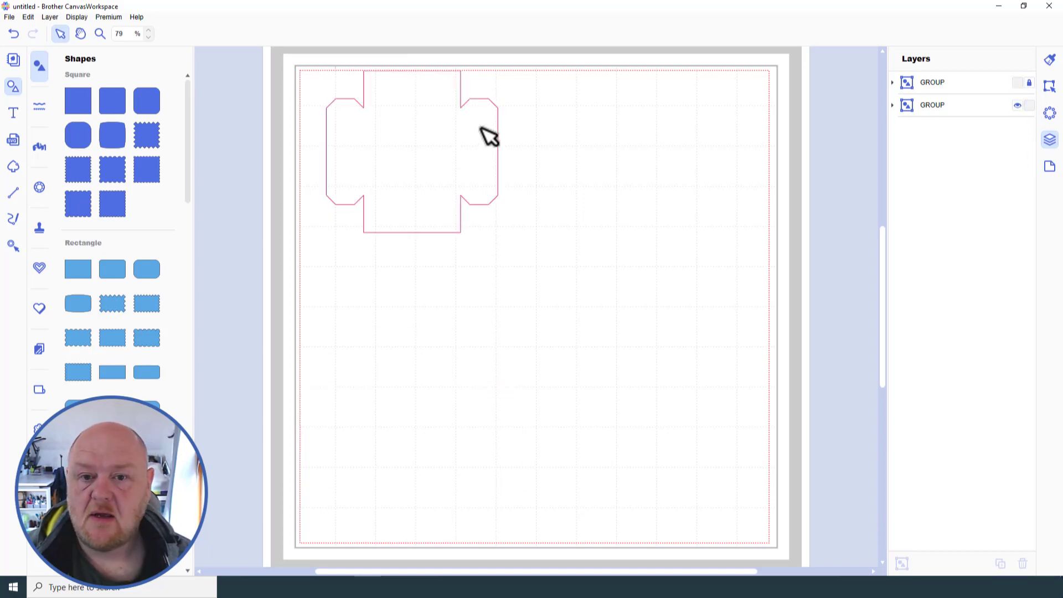
pyautogui.click(497, 119)
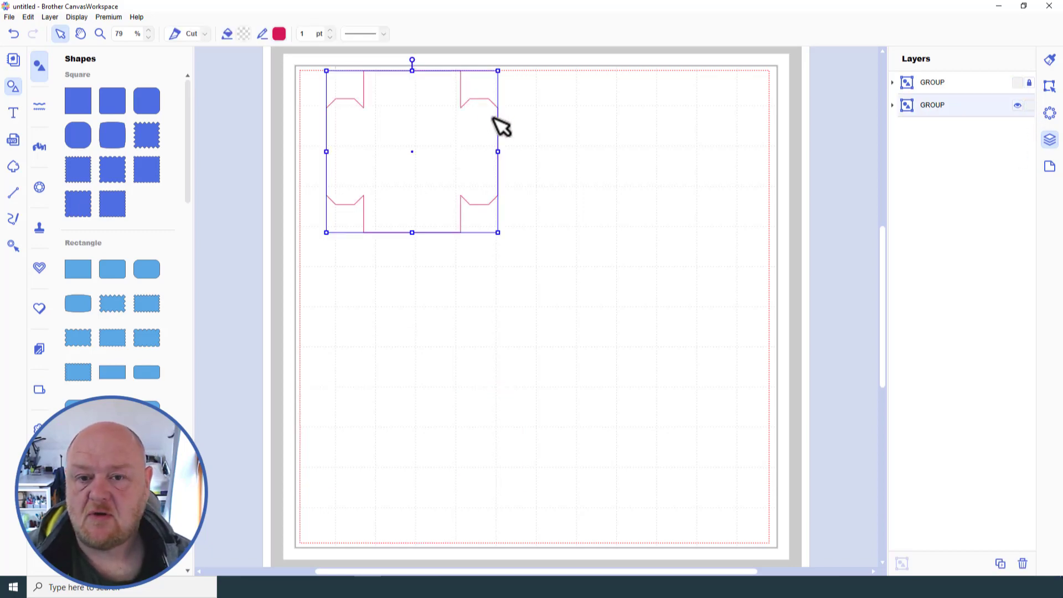
pyautogui.click(75, 17)
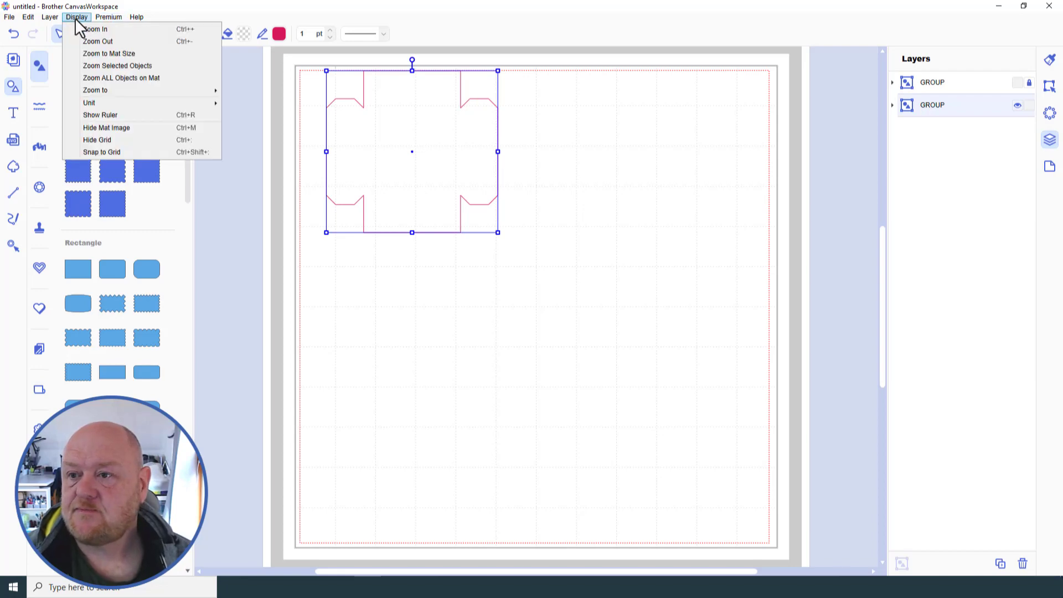
pyautogui.click(85, 64)
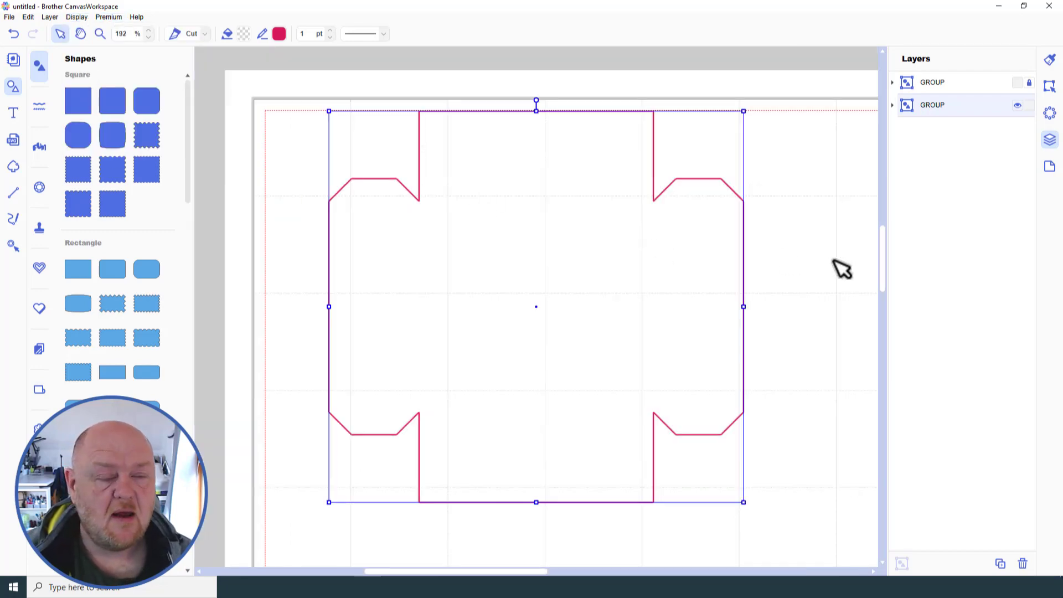
pyautogui.click(1026, 106)
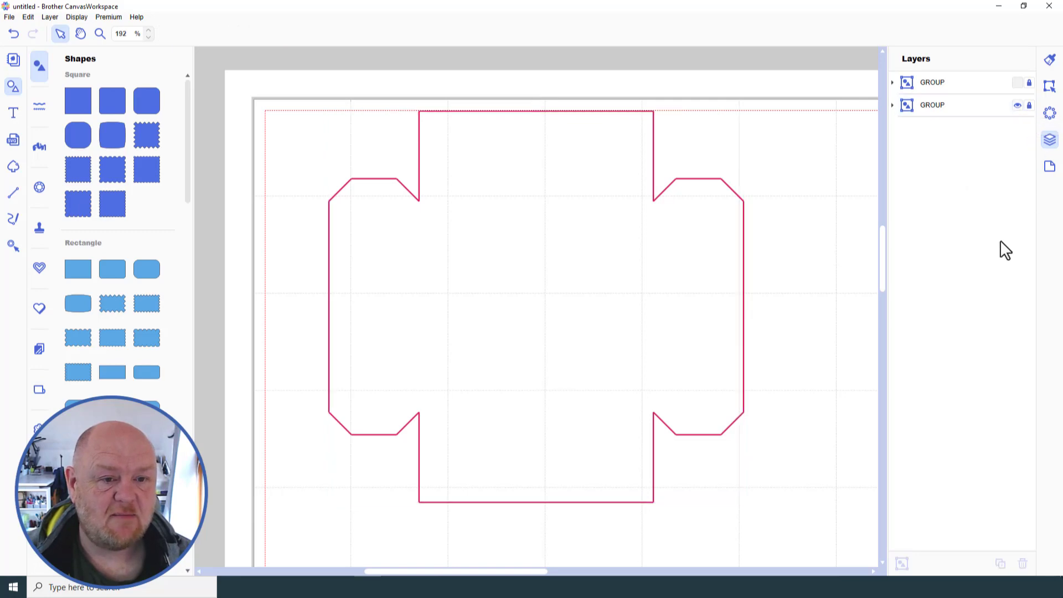
# Step: Start a straight-line path at the upper panel's inner right corner and trace the upper panel and left flap corner by corner
pyautogui.click(13, 193)
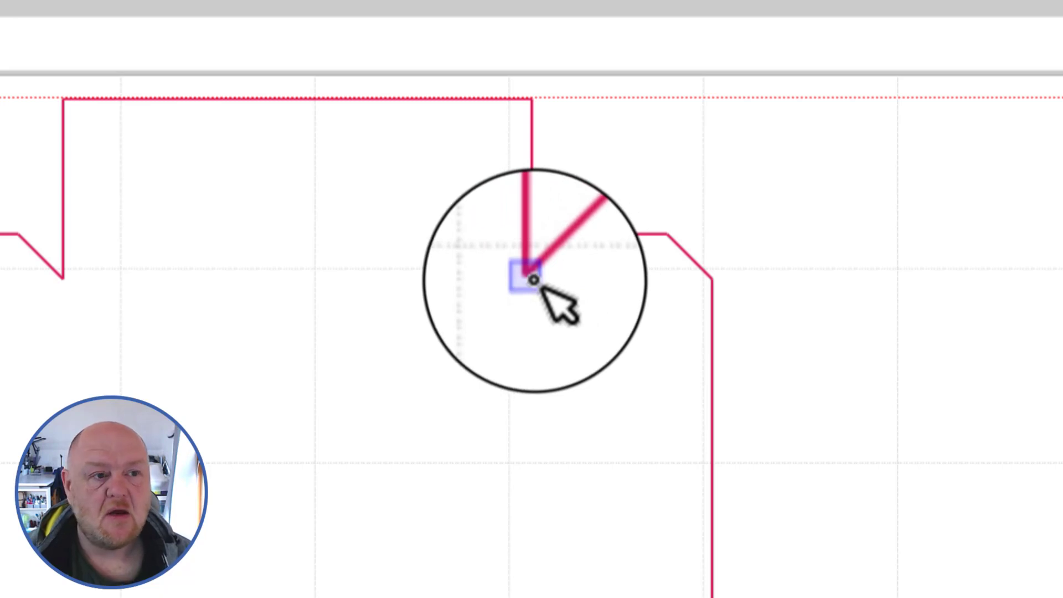
pyautogui.click(532, 278)
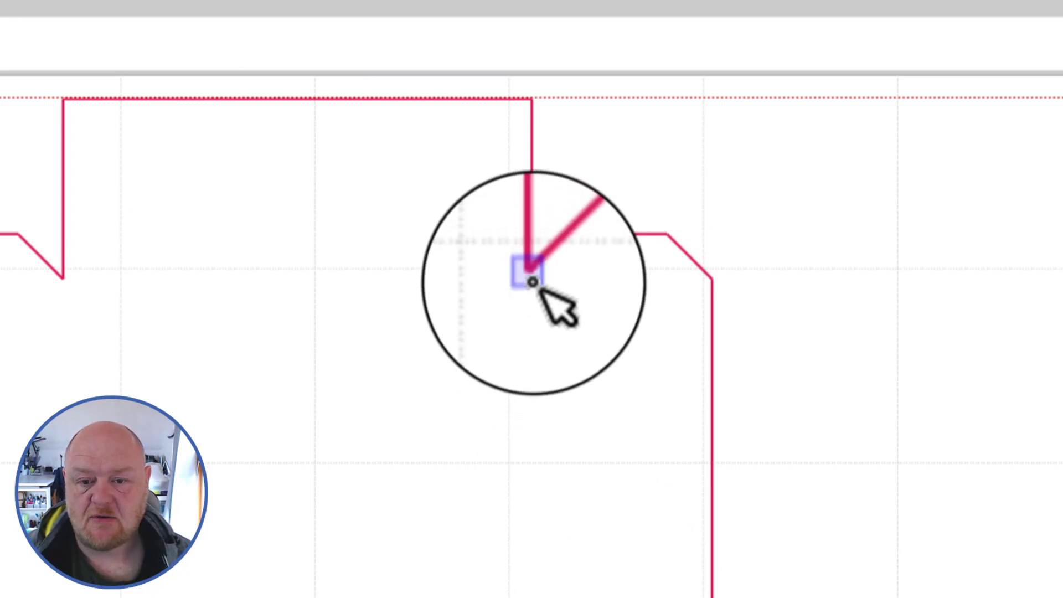
pyautogui.moveTo(532, 282); pyautogui.dragTo(531, 96)
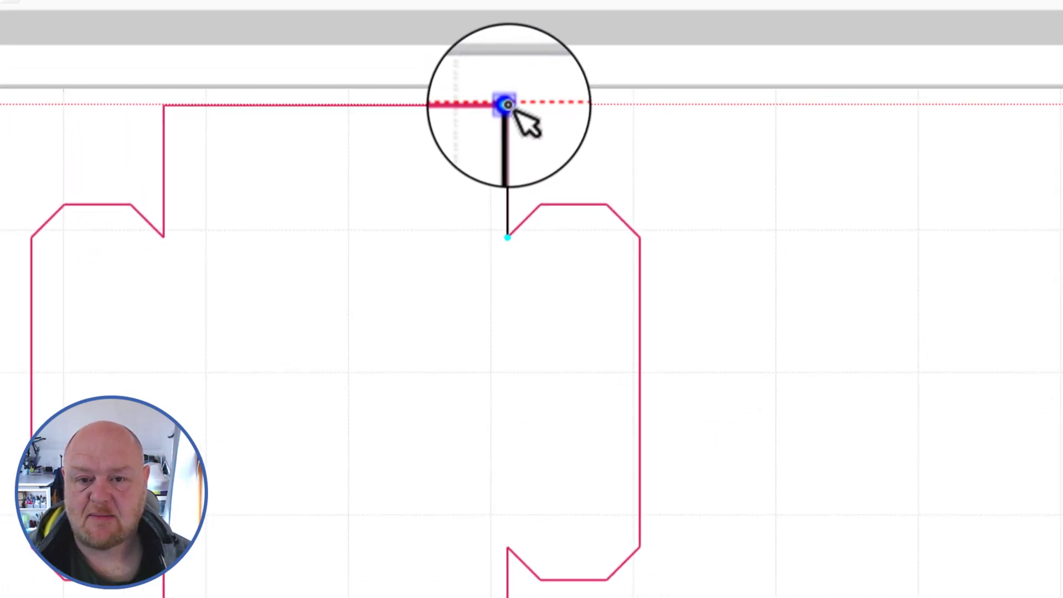
pyautogui.click(508, 105)
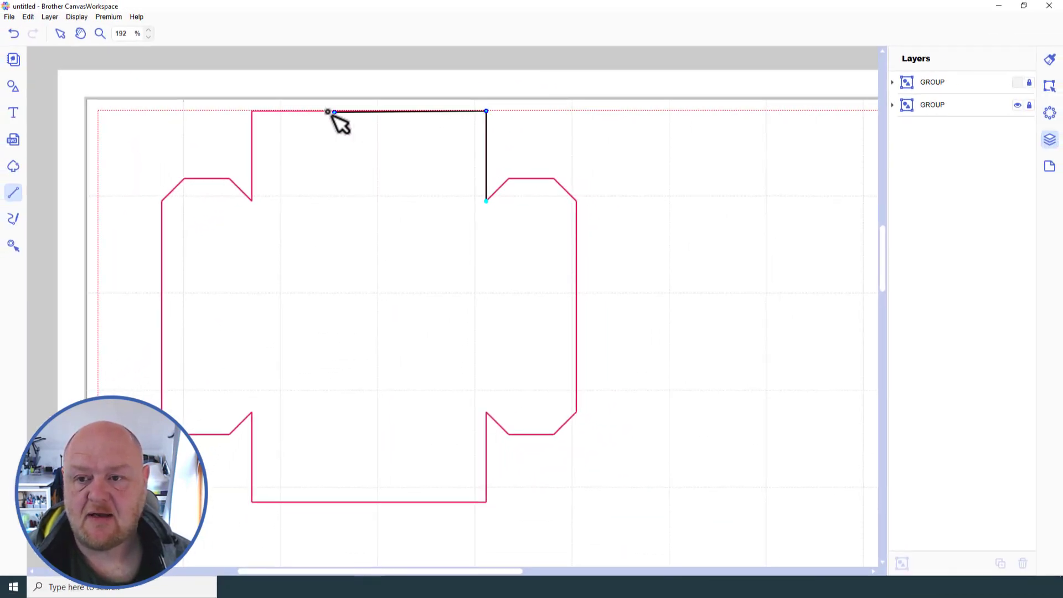
pyautogui.click(252, 110)
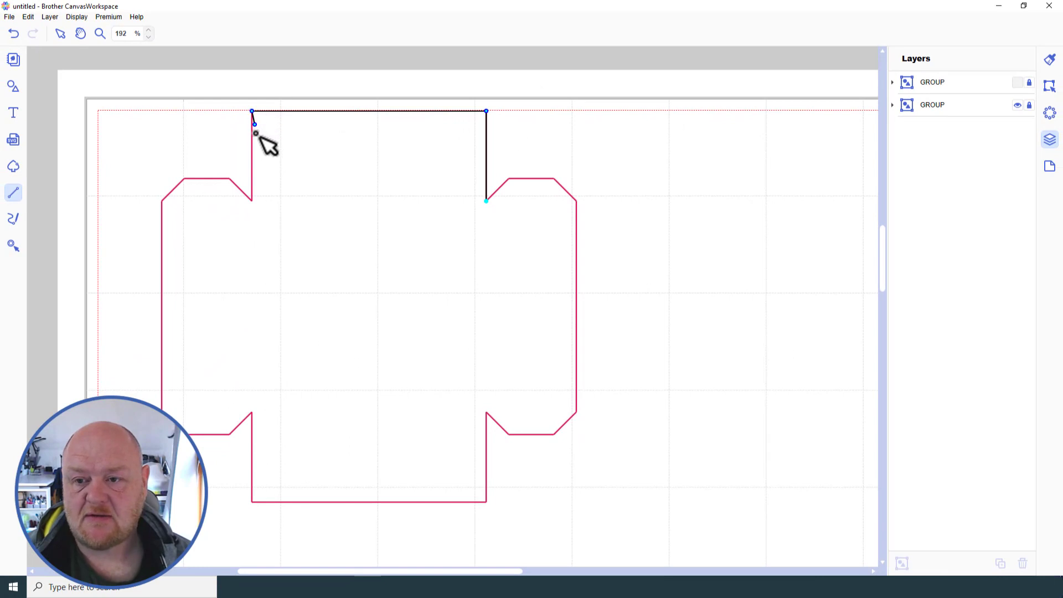
pyautogui.click(252, 201)
pyautogui.click(229, 179)
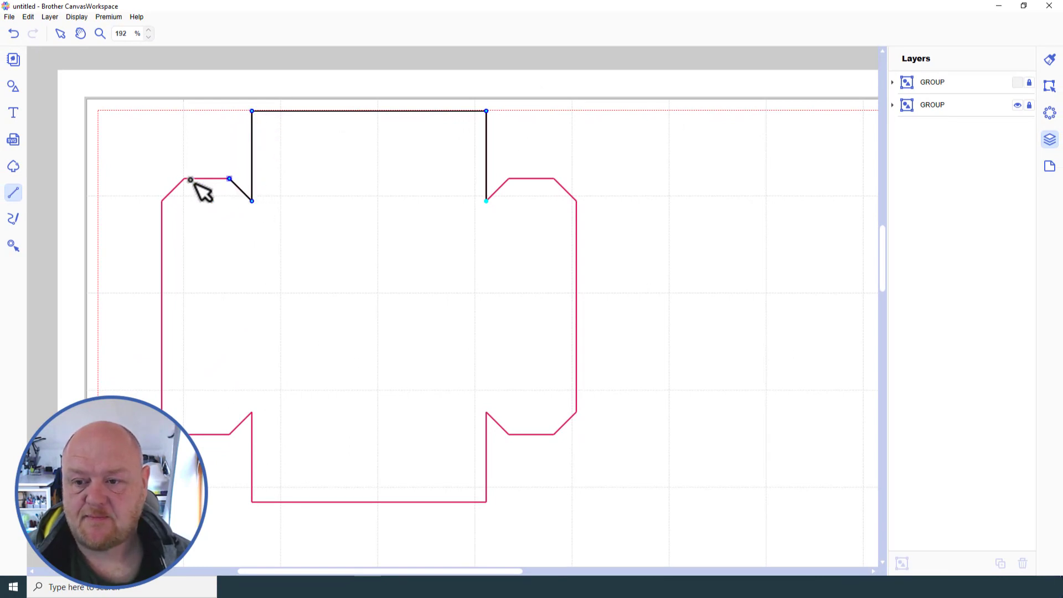
pyautogui.click(184, 178)
pyautogui.click(162, 200)
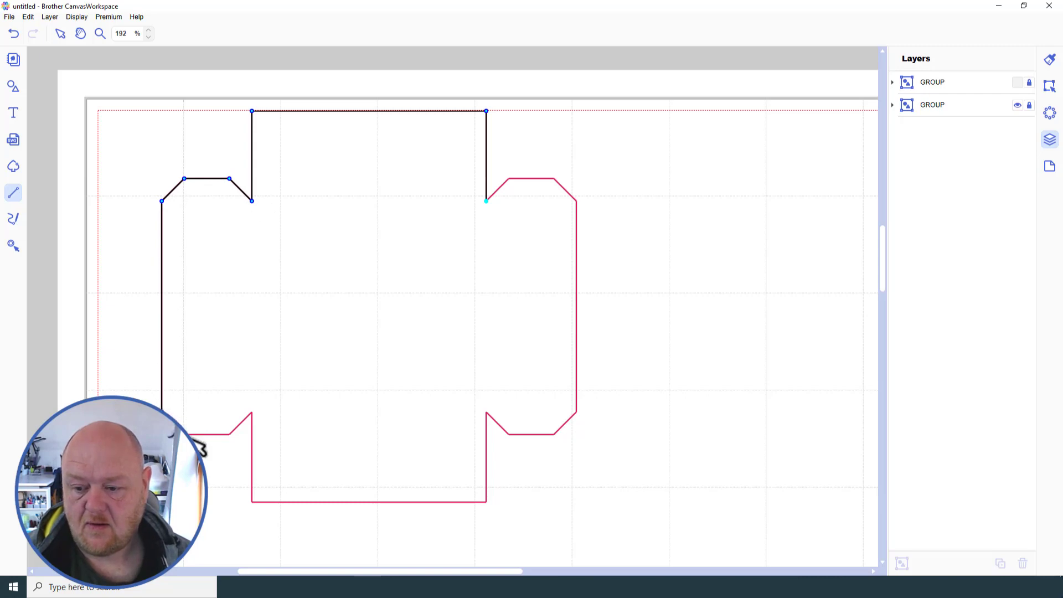
pyautogui.click(229, 434)
pyautogui.click(252, 412)
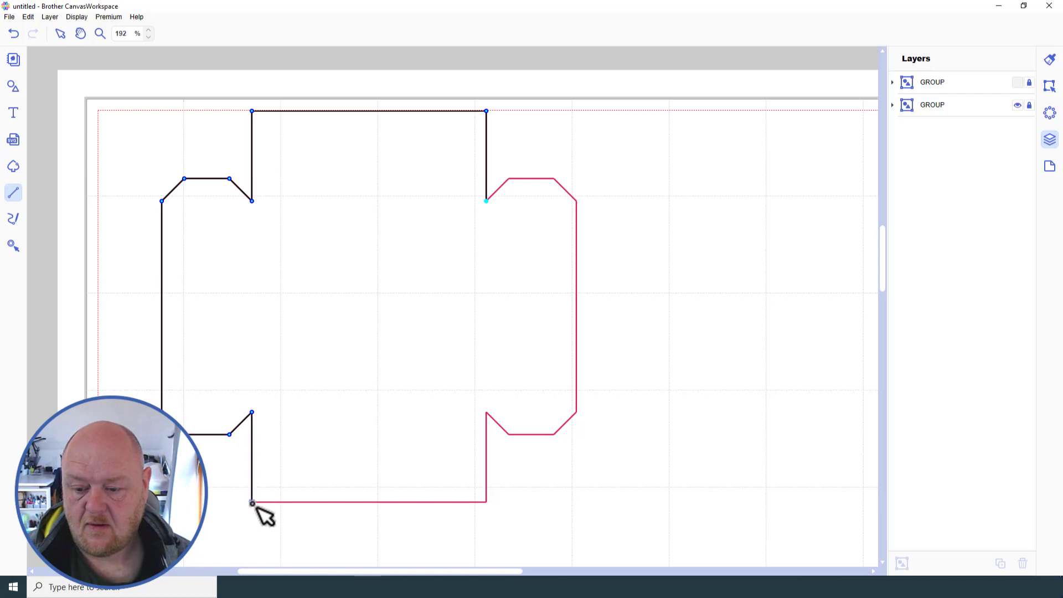
# Step: Continue the path around the lower panel and right flap, closing it at the starting corner
pyautogui.click(252, 503)
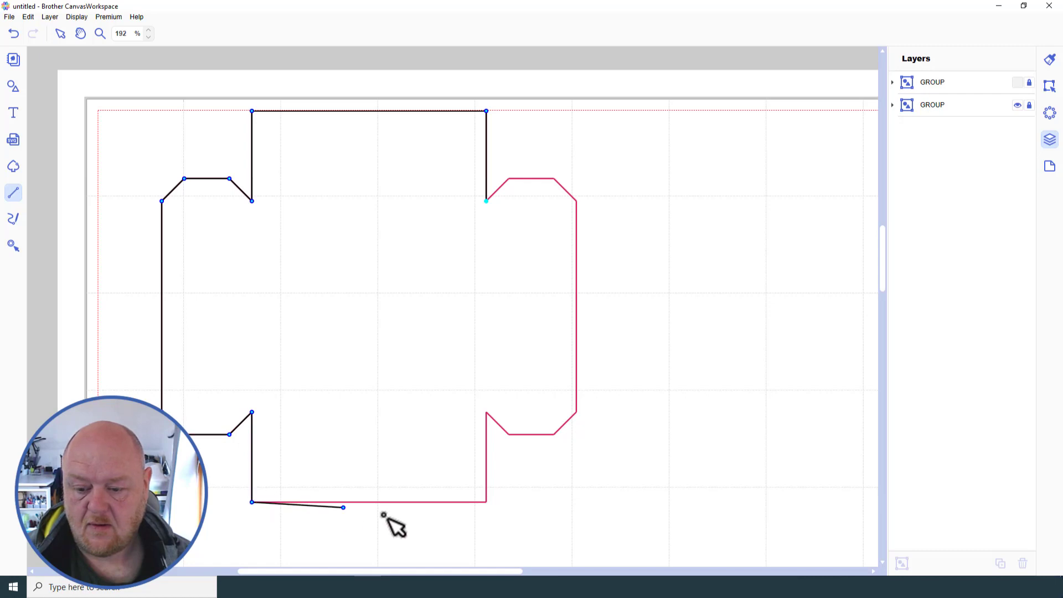
pyautogui.click(486, 501)
pyautogui.click(486, 412)
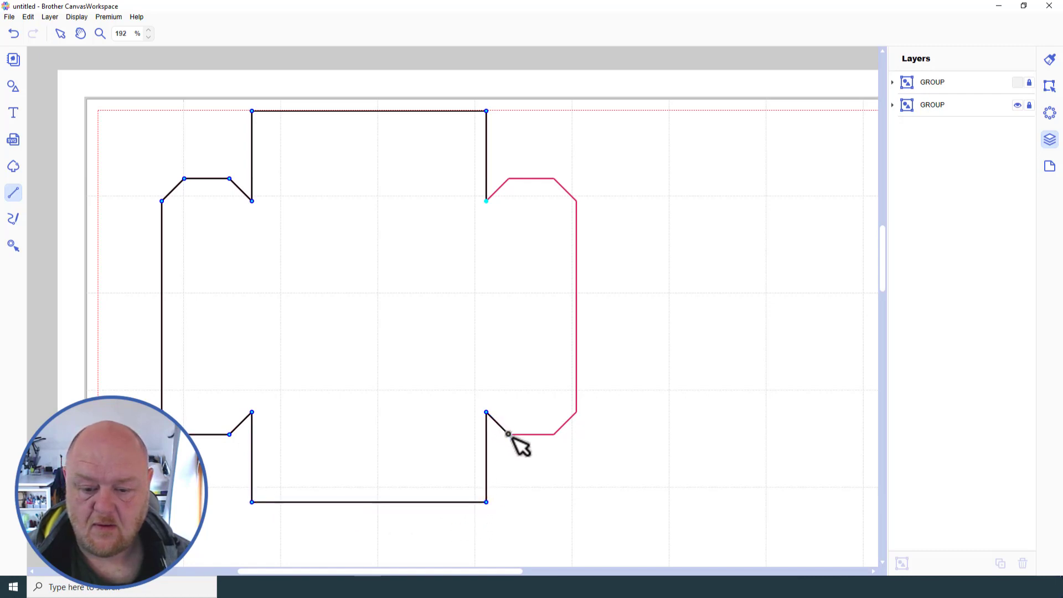
pyautogui.click(509, 434)
pyautogui.click(554, 434)
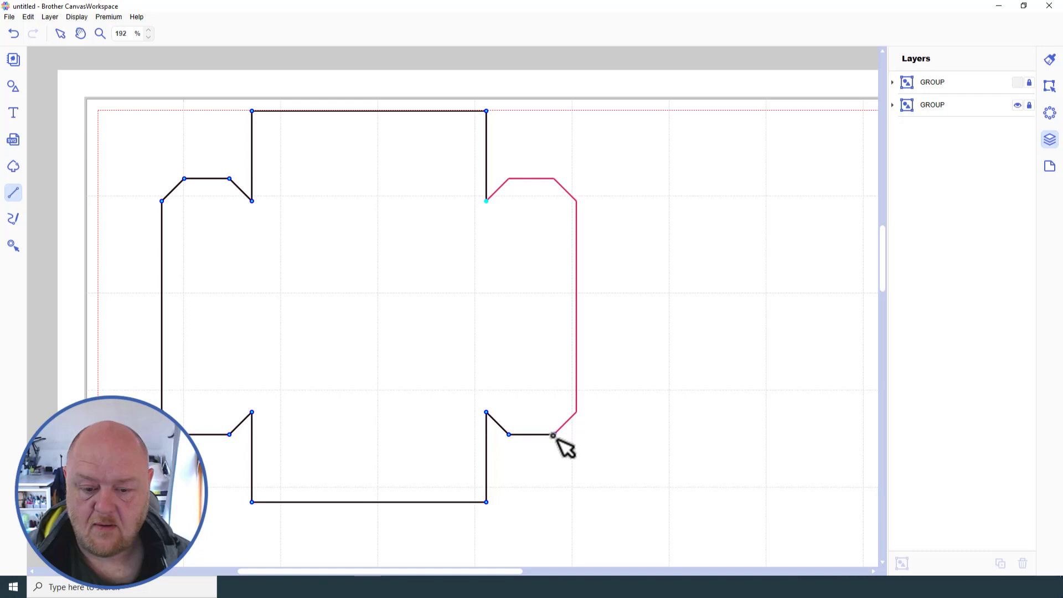
pyautogui.click(576, 412)
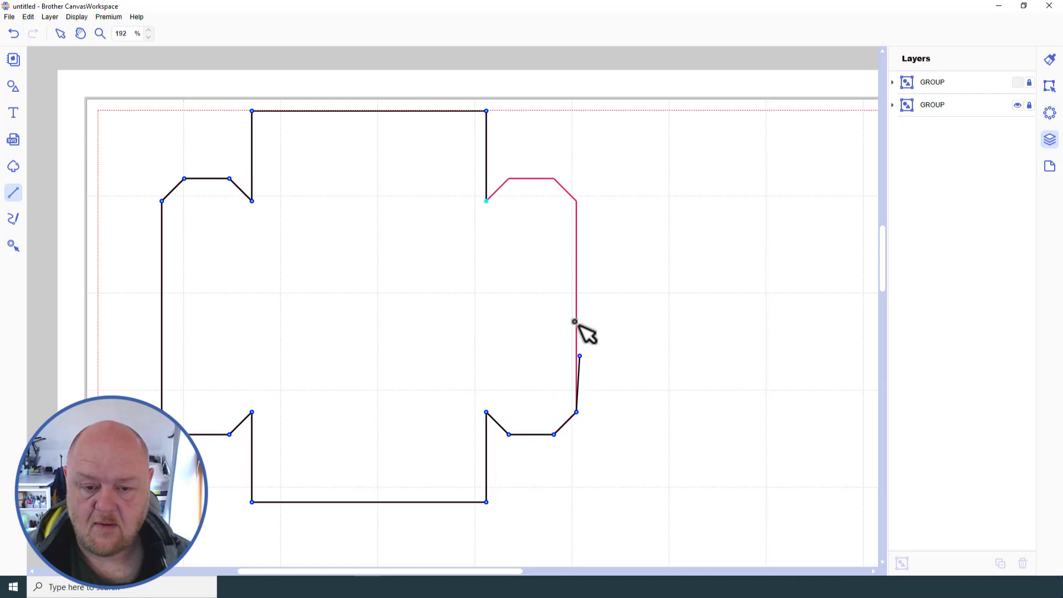
pyautogui.click(575, 200)
pyautogui.click(553, 178)
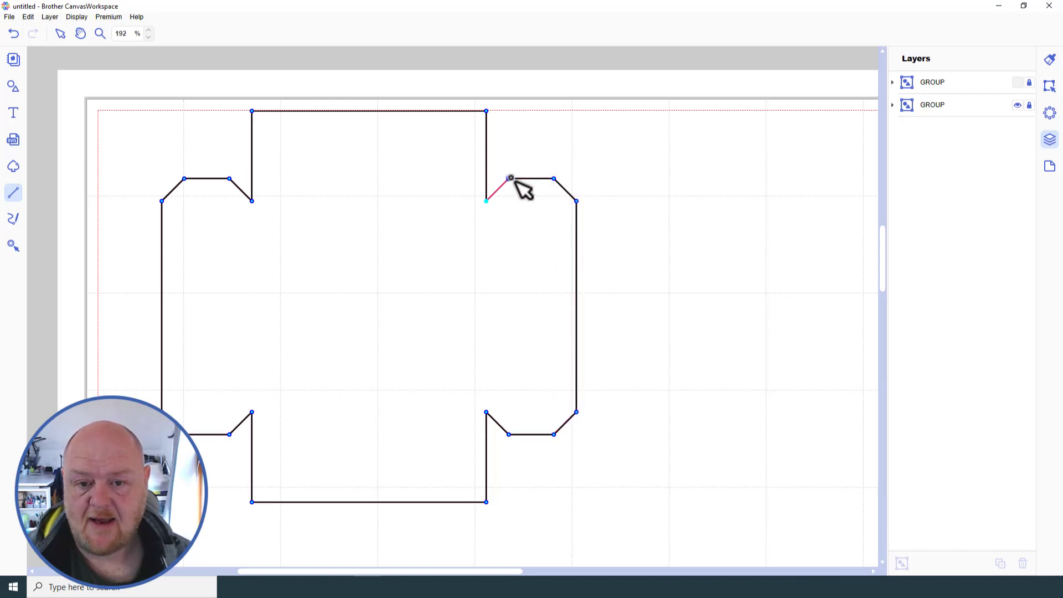
pyautogui.click(509, 179)
pyautogui.click(486, 201)
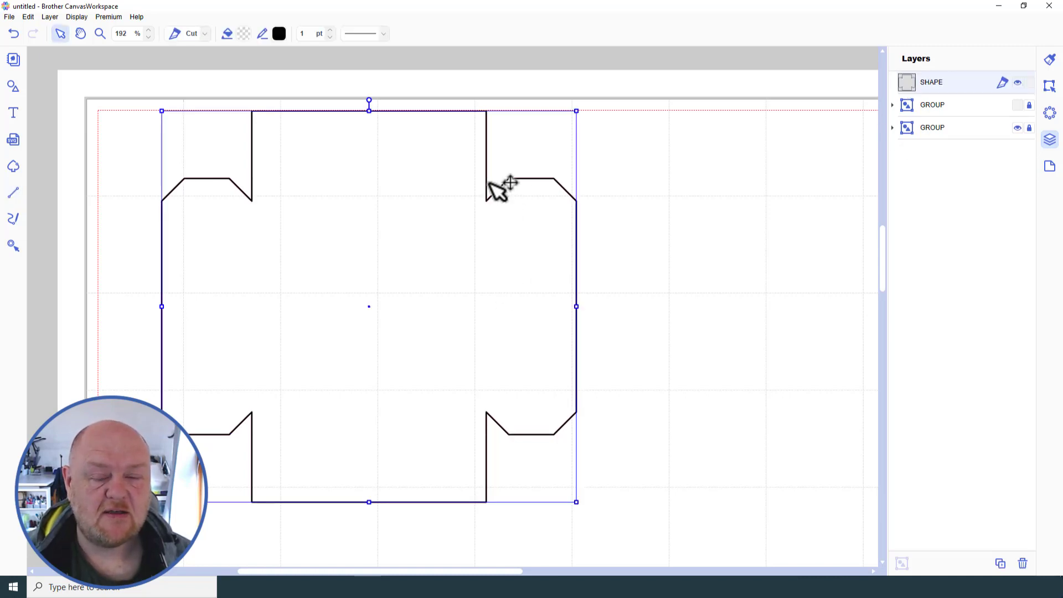
# Step: Move the traced black outline down to an empty area of the mat, clear of the locked original
pyautogui.moveTo(459, 117); pyautogui.dragTo(592, 542)
pyautogui.scroll(-9, 598, 551)
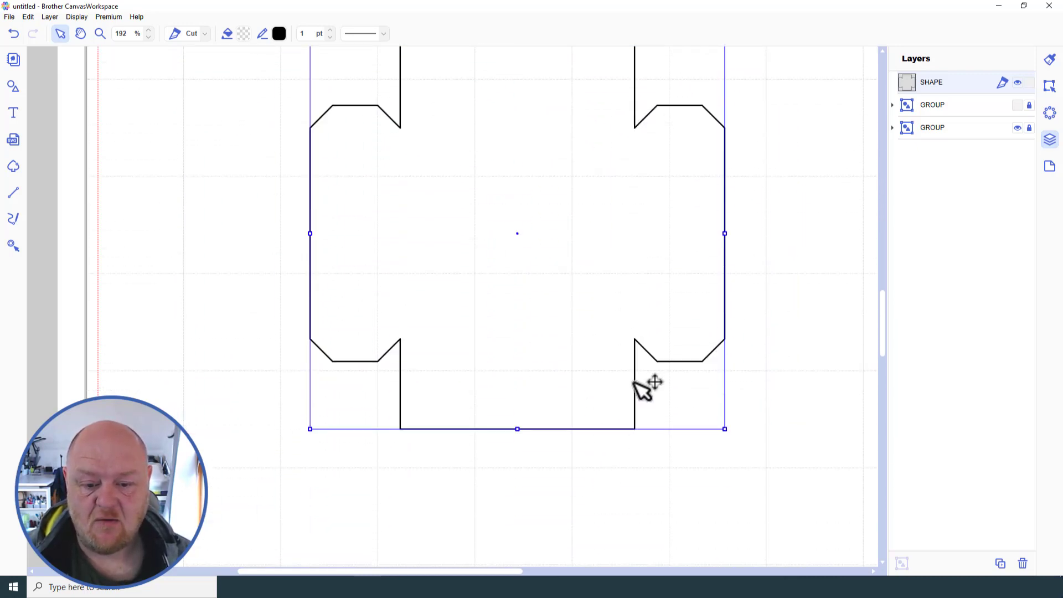
pyautogui.moveTo(635, 377); pyautogui.dragTo(575, 472)
pyautogui.click(783, 354)
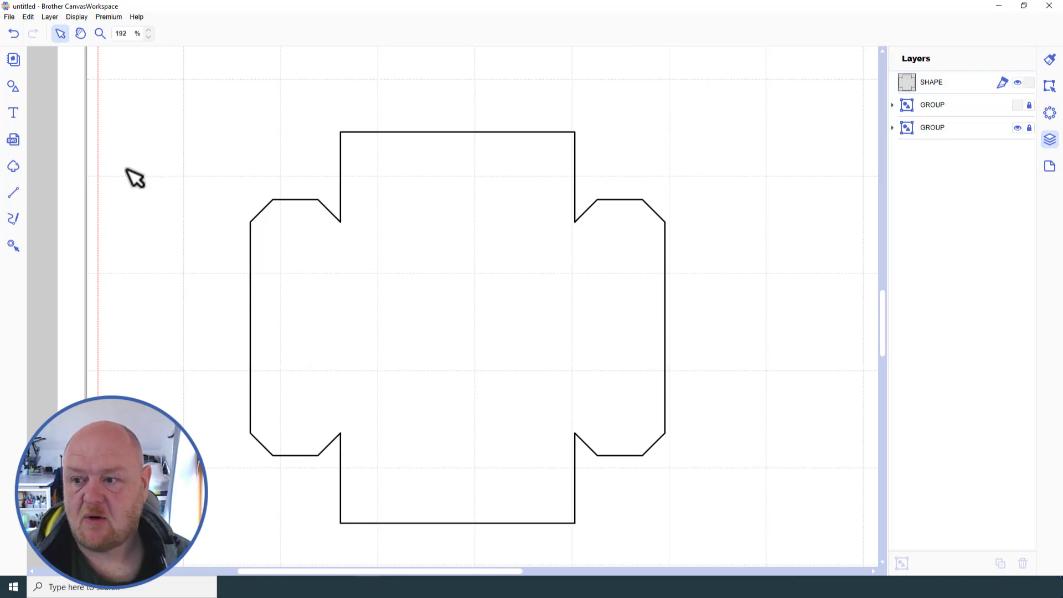
# Step: Add a plain circle, shrink it, and place it straddling the top edge of the traced outline's upper panel
pyautogui.click(13, 86)
pyautogui.moveTo(187, 135); pyautogui.dragTo(191, 280)
pyautogui.moveTo(81, 154); pyautogui.dragTo(635, 144)
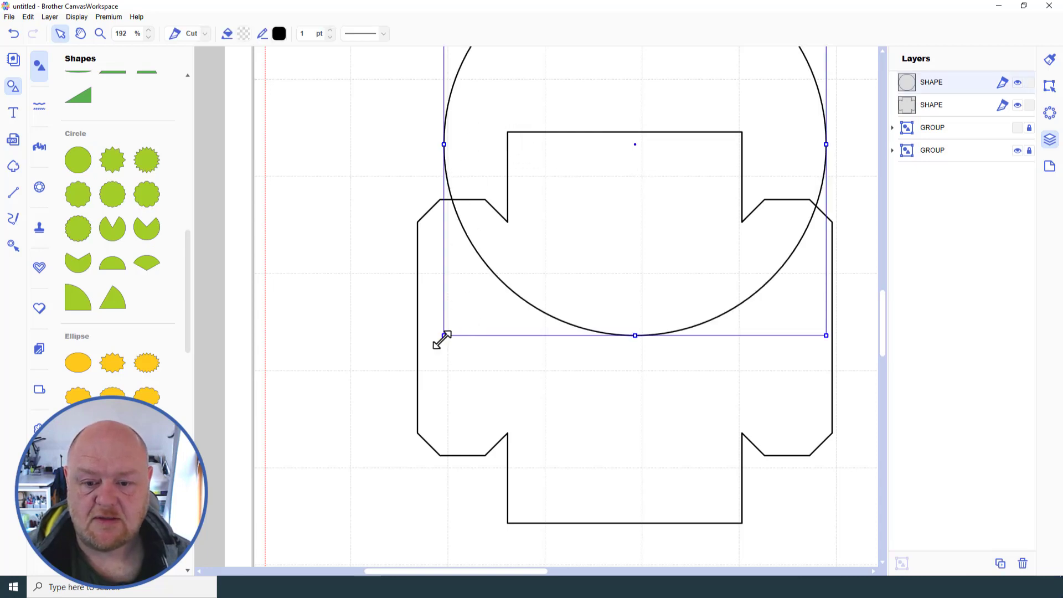
pyautogui.moveTo(441, 337); pyautogui.dragTo(759, 90)
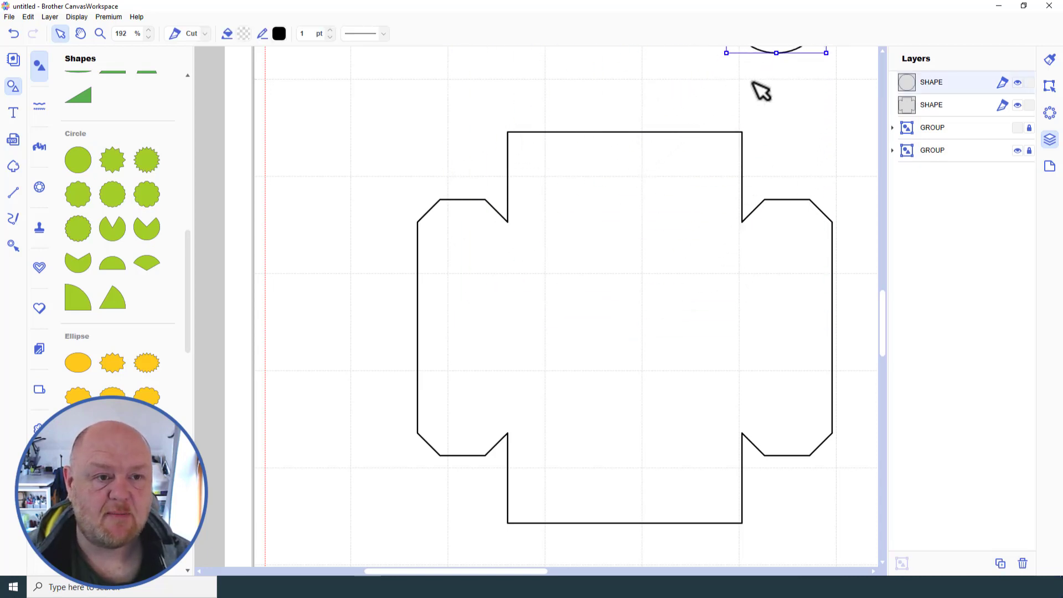
pyautogui.moveTo(797, 50); pyautogui.dragTo(641, 178)
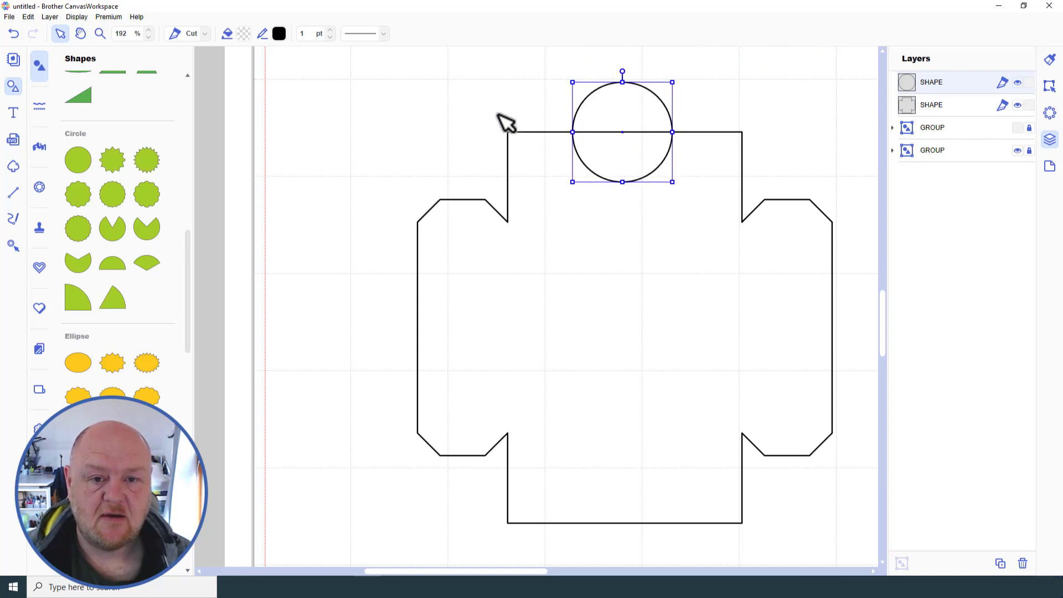
# Step: Center the circle horizontally on the traced outline and subtract it from the upper panel's edge
pyautogui.keyDown('shift'); pyautogui.click(506, 131); pyautogui.keyUp('shift')
pyautogui.click(1049, 86)
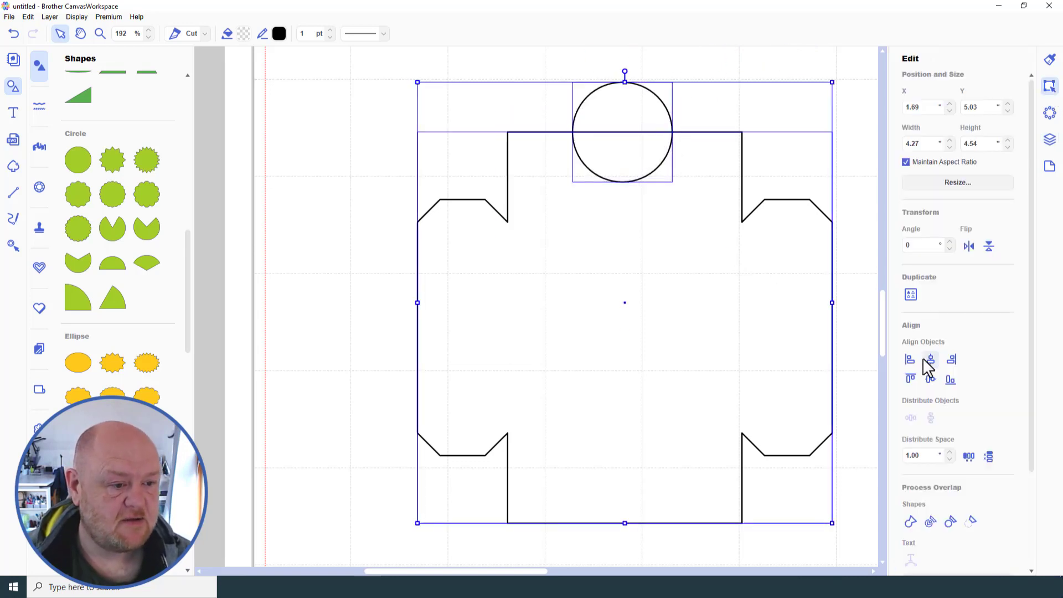
pyautogui.click(930, 379)
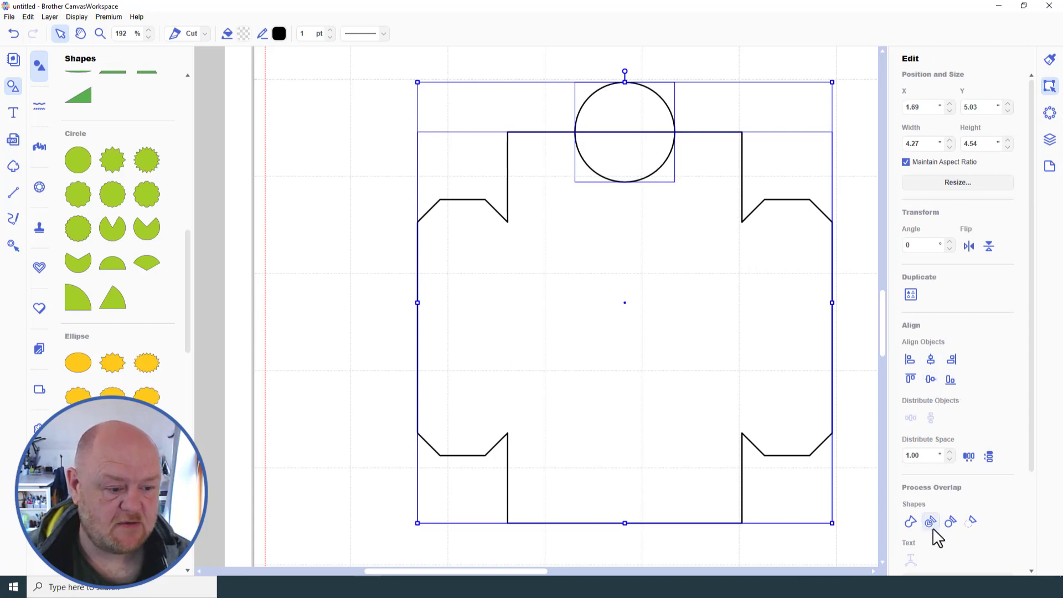
pyautogui.click(970, 523)
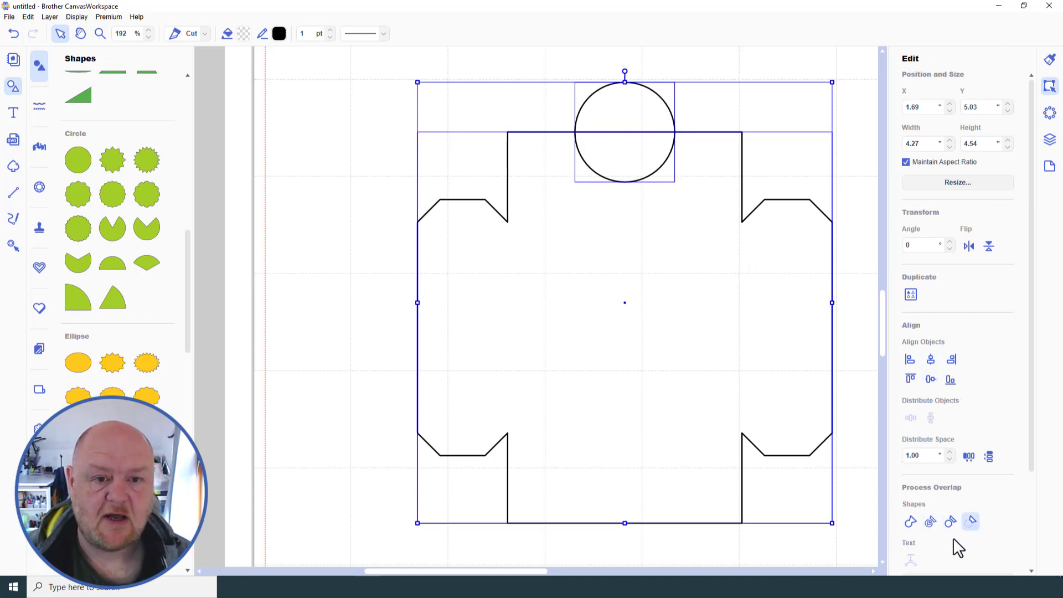
pyautogui.click(758, 171)
pyautogui.scroll(6, 749, 161)
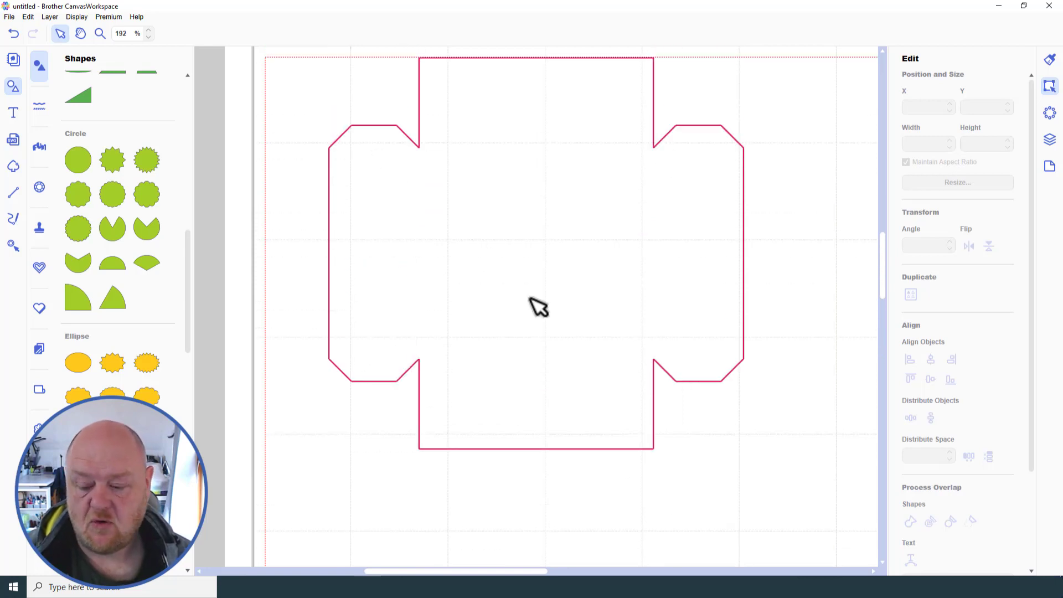
# Step: Add a plain circle, shrink it to 1.18 inches, and place it straddling the bottom edge of the red box outline's lower panel
pyautogui.moveTo(78, 160); pyautogui.dragTo(729, 245)
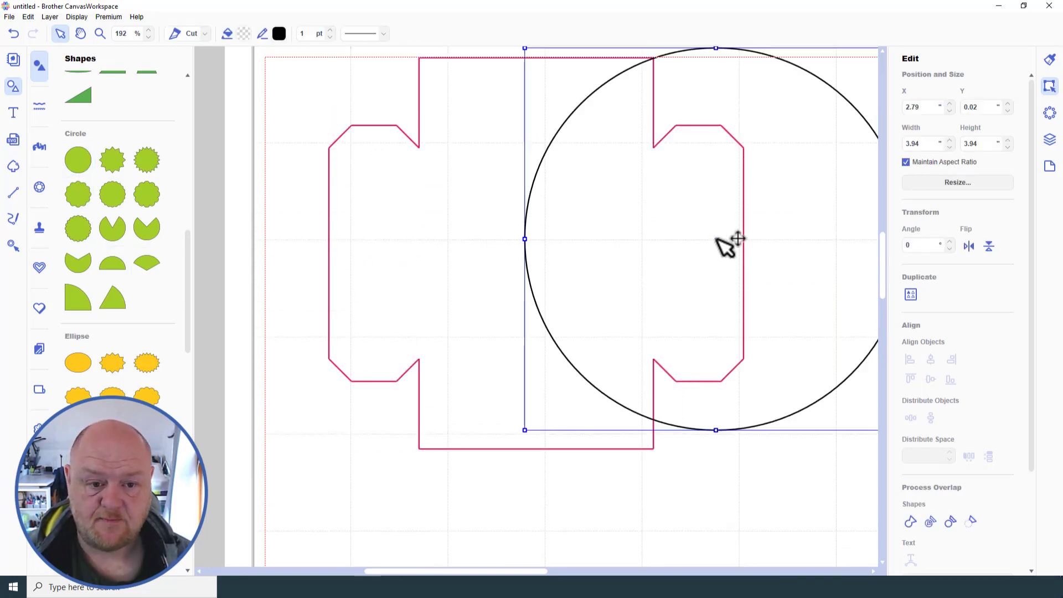
pyautogui.moveTo(524, 48); pyautogui.dragTo(499, 410)
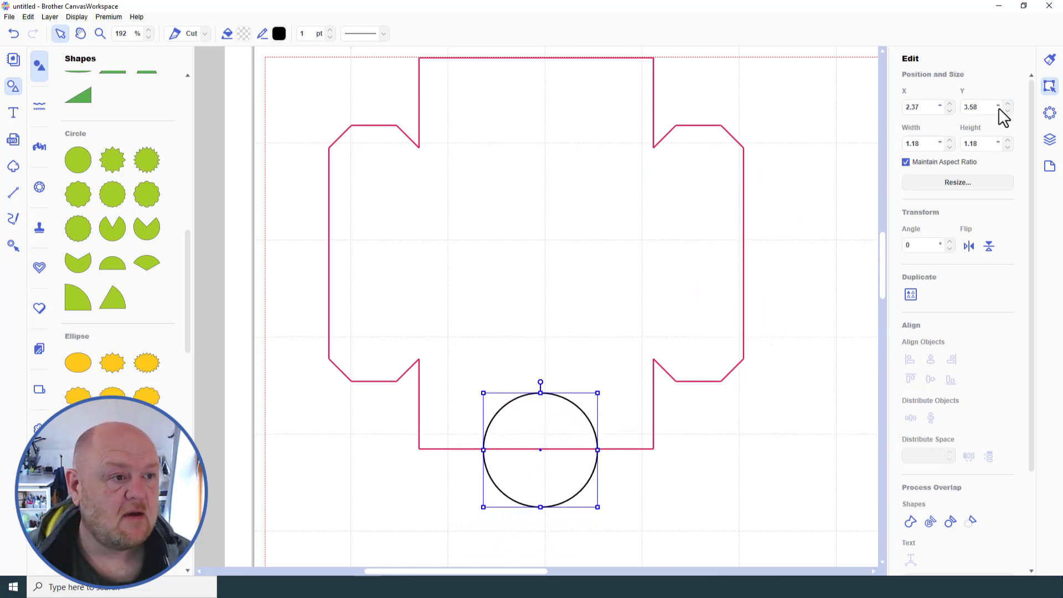
pyautogui.click(1048, 139)
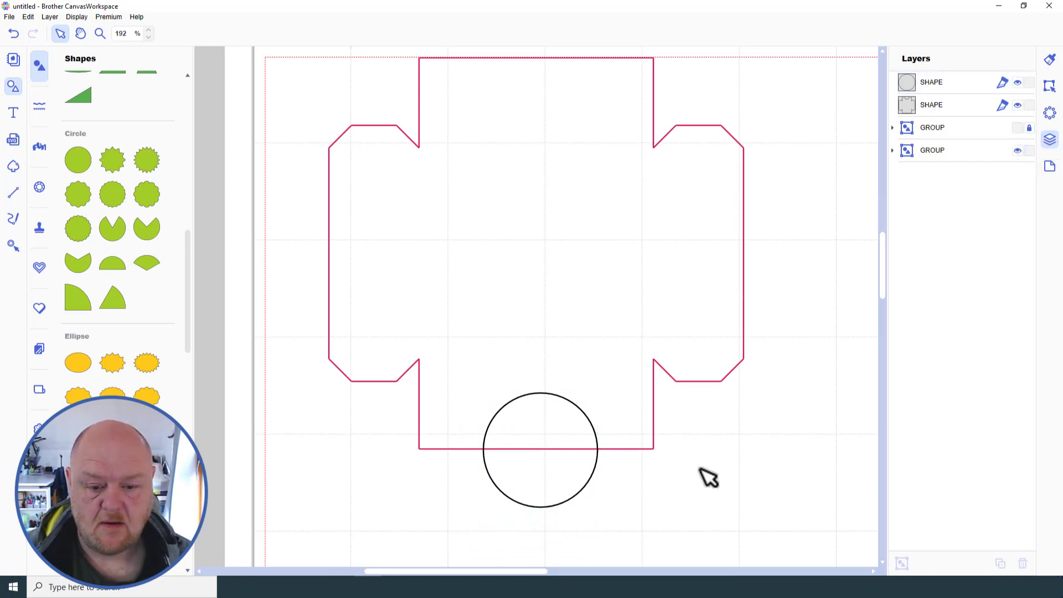
# Step: Select the circle and red box outline together, center them horizontally, and try to subtract the circle from the outline
pyautogui.moveTo(705, 475); pyautogui.dragTo(512, 382)
pyautogui.click(1049, 86)
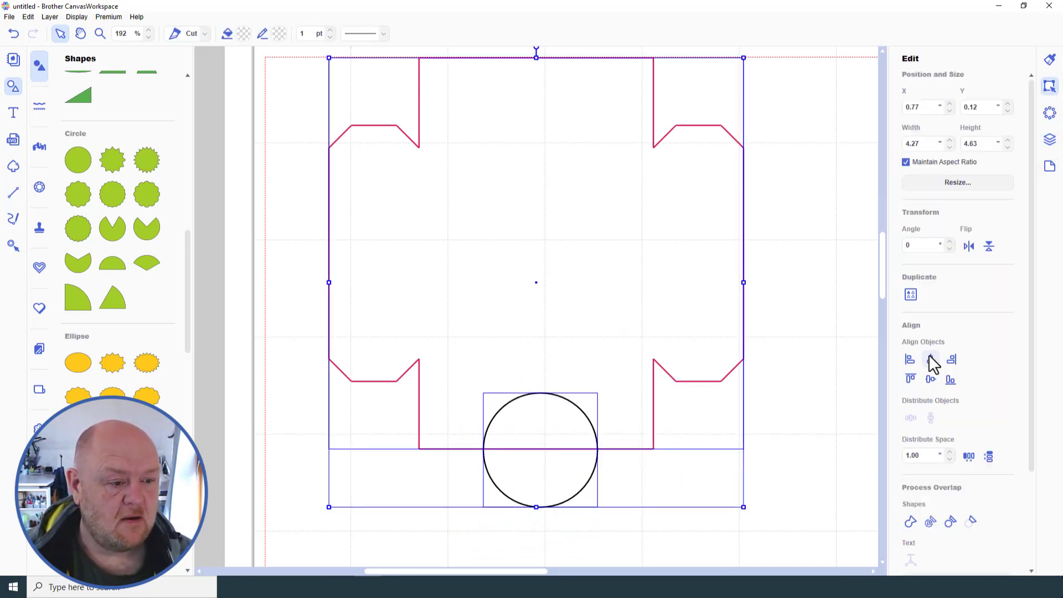
pyautogui.click(930, 359)
pyautogui.click(971, 523)
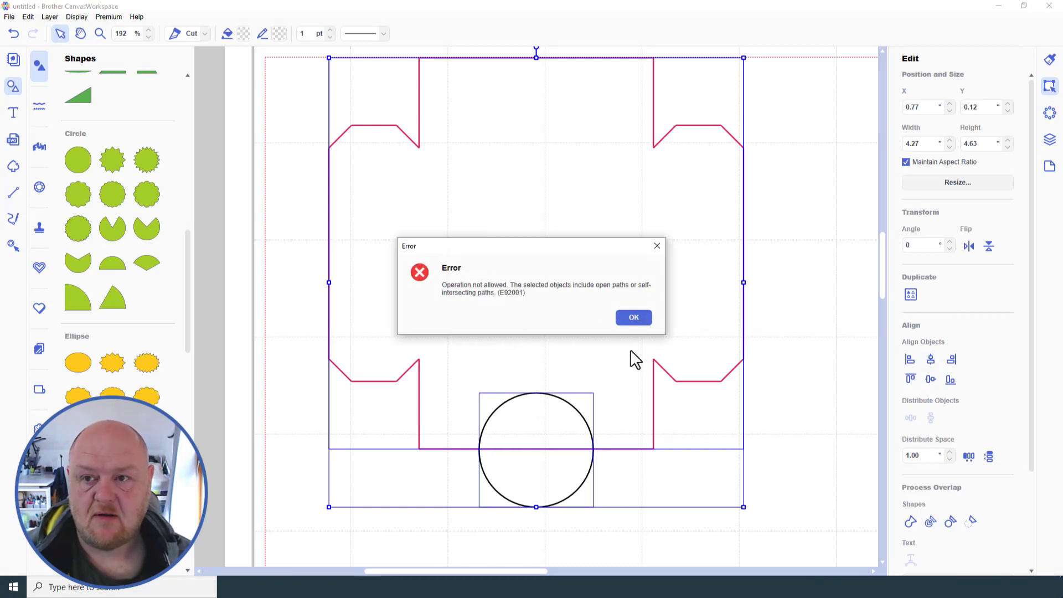
# Step: Compare the error with the one in the Facebook group post in the browser, and dismiss it back in CanvasWorkspace
pyautogui.click(355, 586)
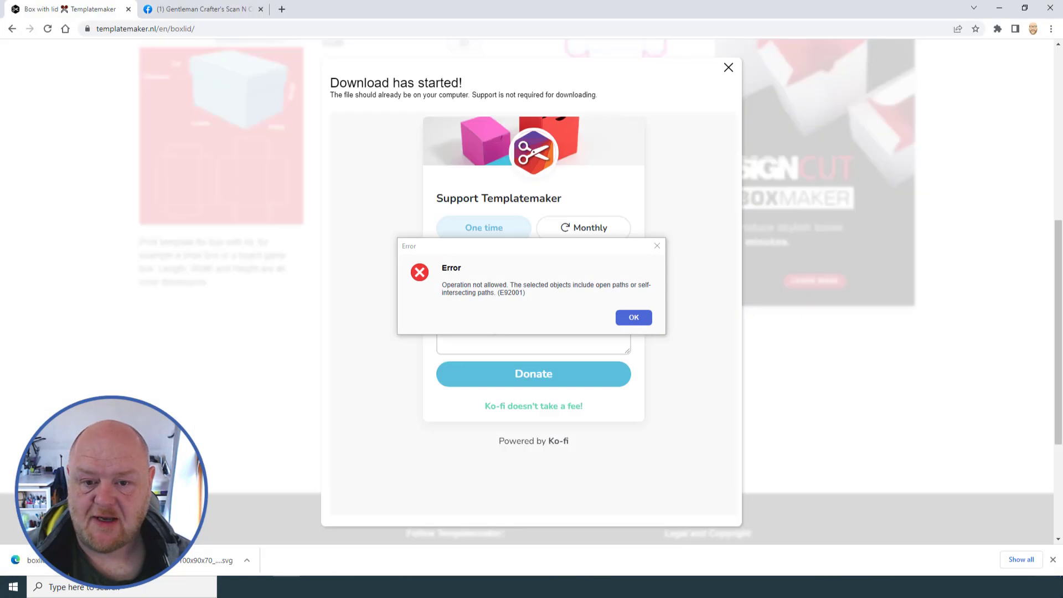
pyautogui.click(169, 8)
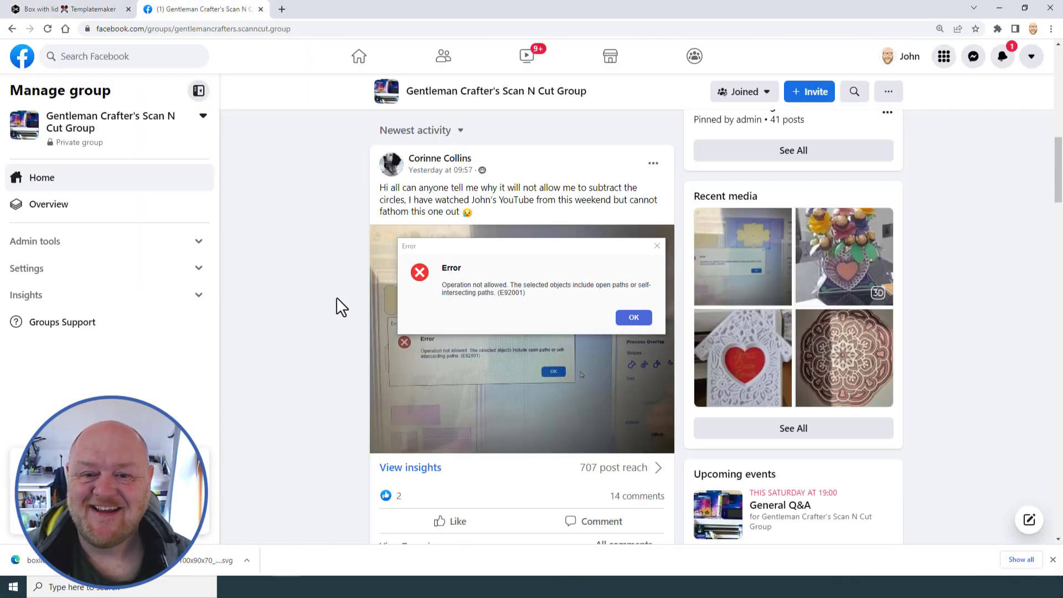
pyautogui.hotkey('alt', 'Tab')
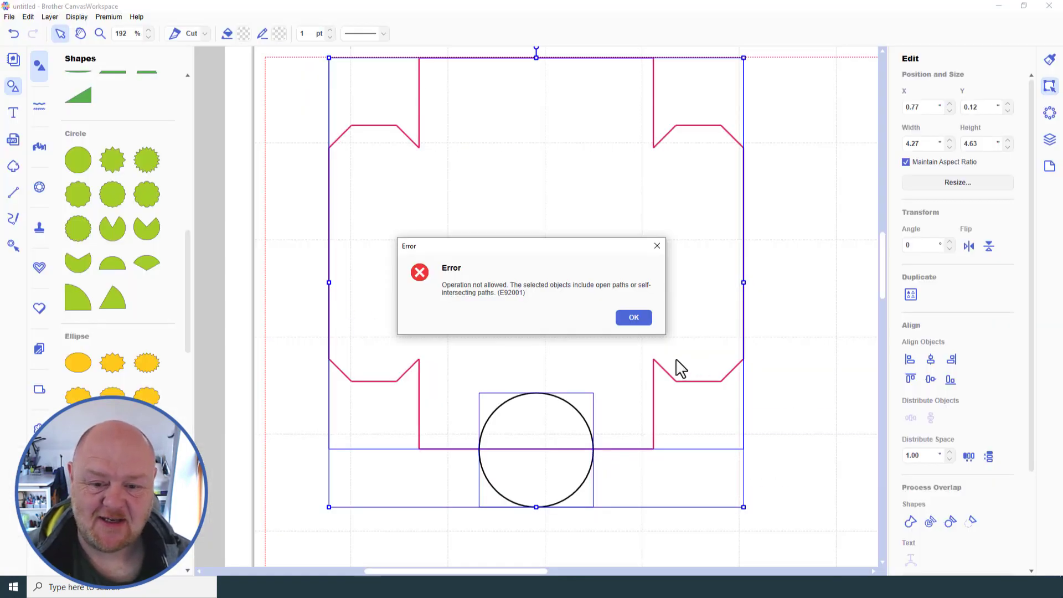
pyautogui.click(634, 317)
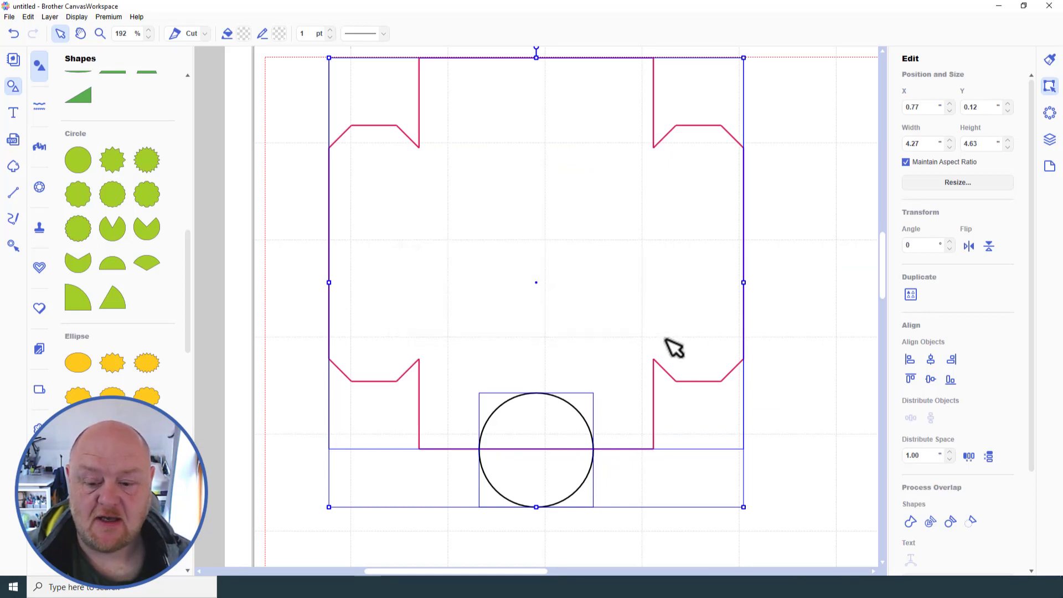
# Step: Switch to the Templatemaker box-with-lid page in the browser, close the download notices, and choose SVG as the file format
pyautogui.hotkey('alt', 'Tab')
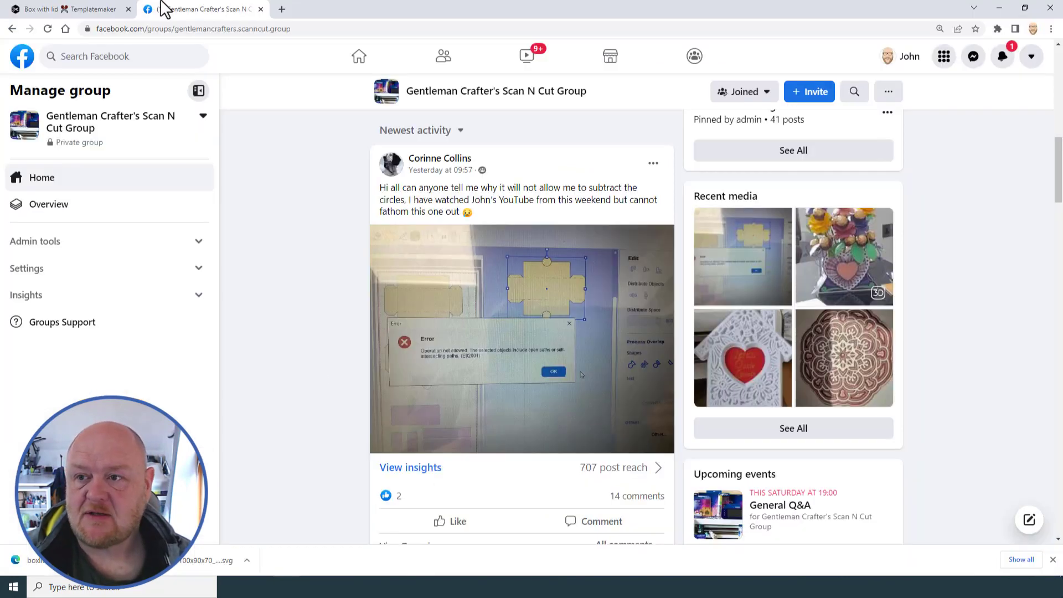
pyautogui.click(104, 10)
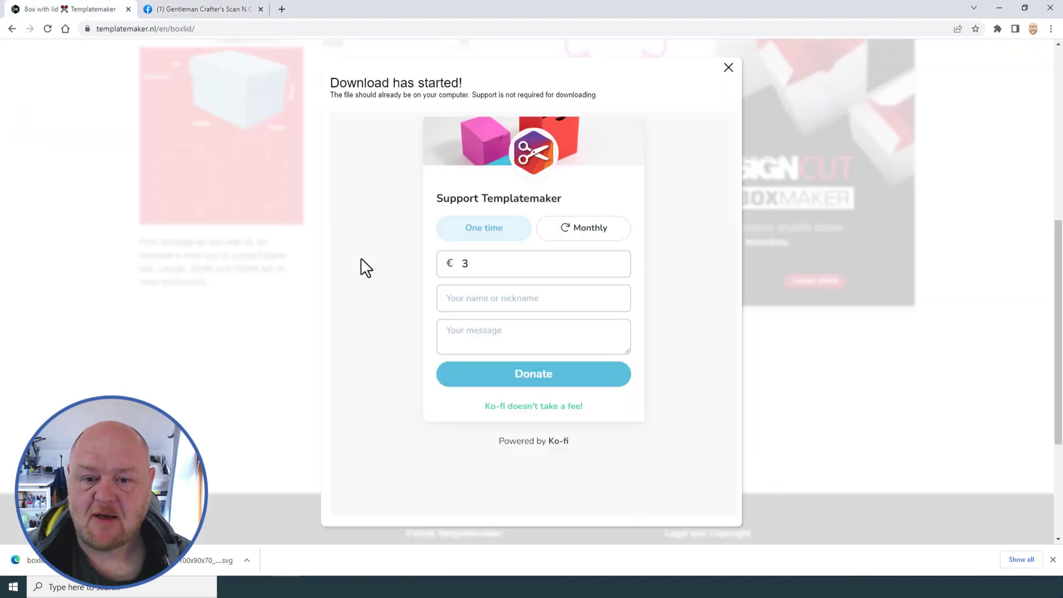
pyautogui.click(728, 68)
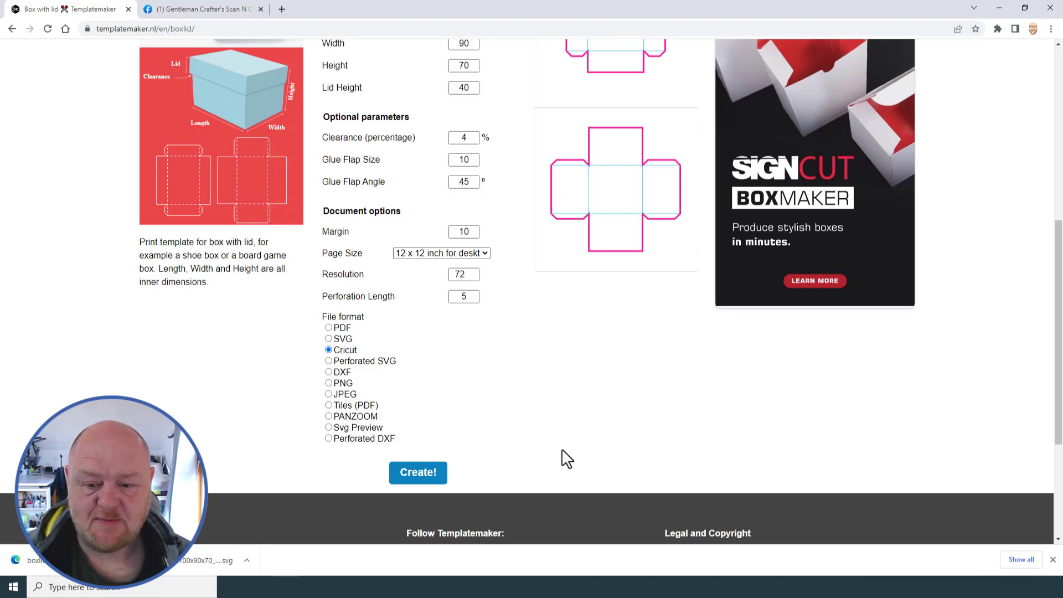
pyautogui.click(1053, 560)
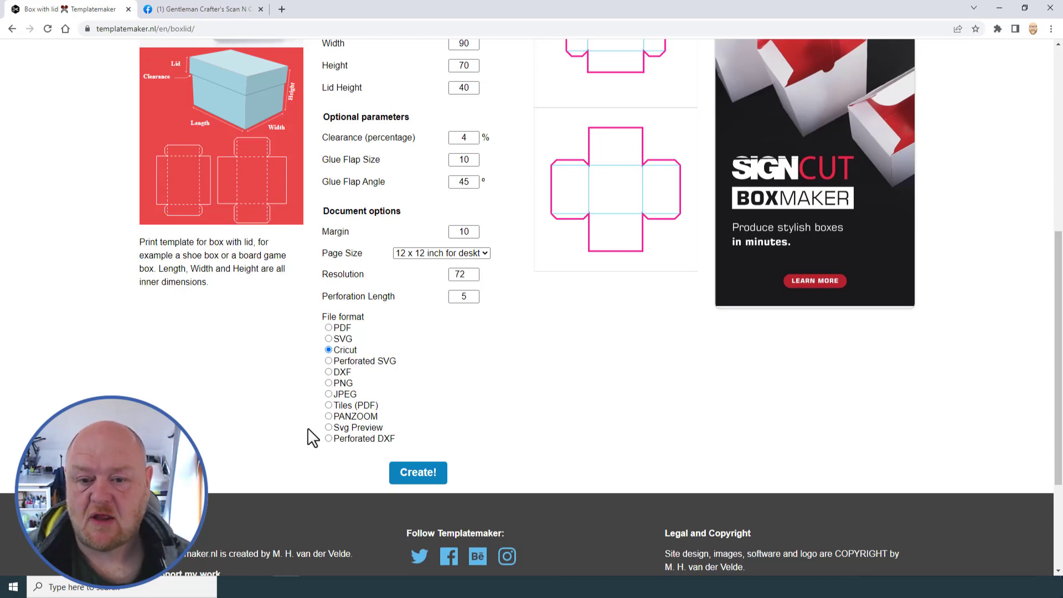
pyautogui.click(328, 339)
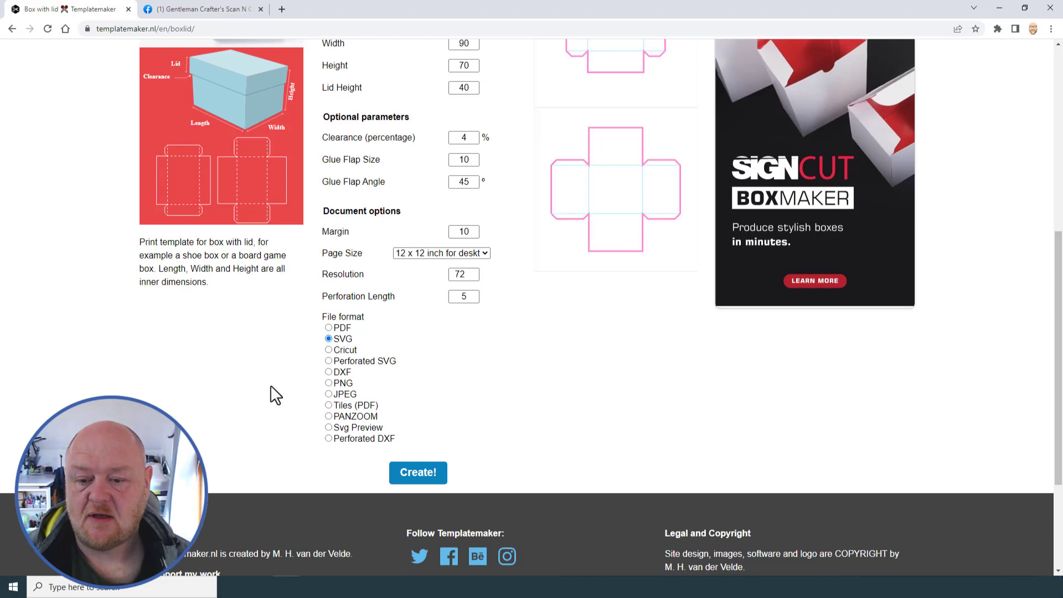